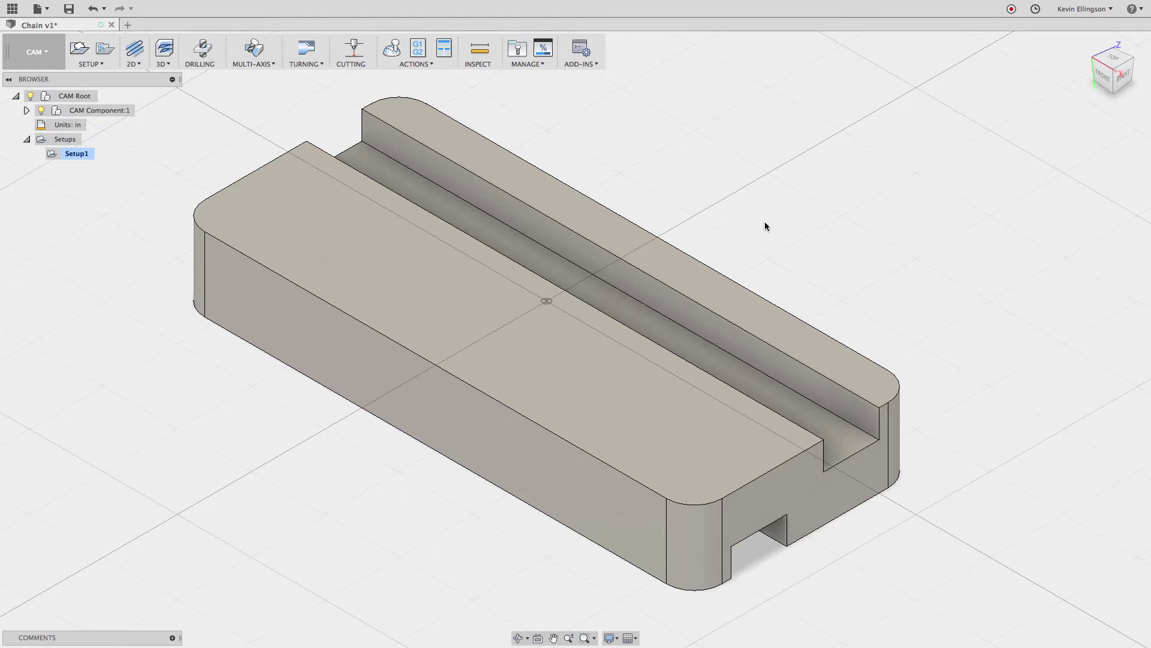
Preview the setup's stock and work origin, then orbit around the block and return home.
left_click(86, 154)
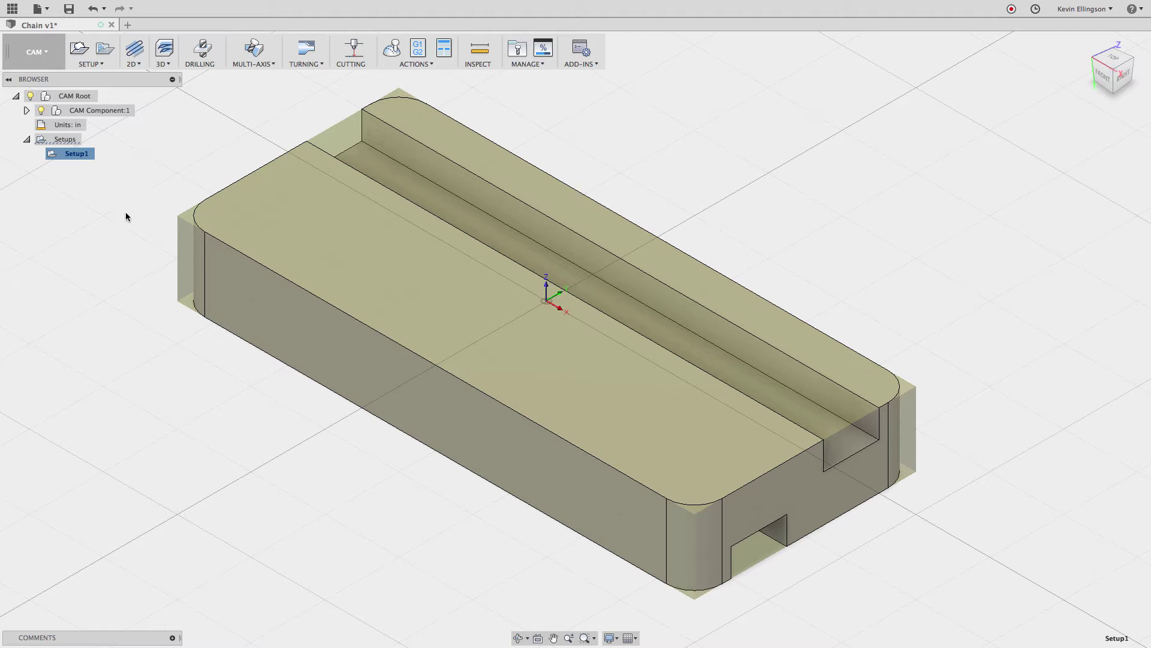
left_click(125, 211)
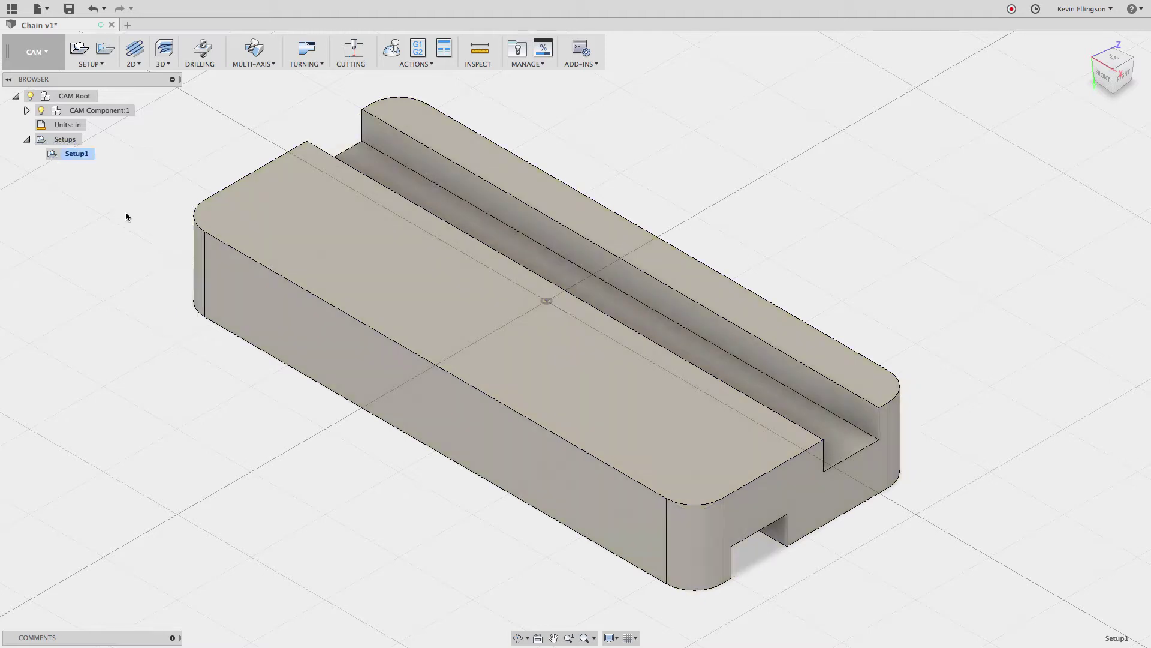
middle_click_drag(125, 211, 481, 392, "shift")
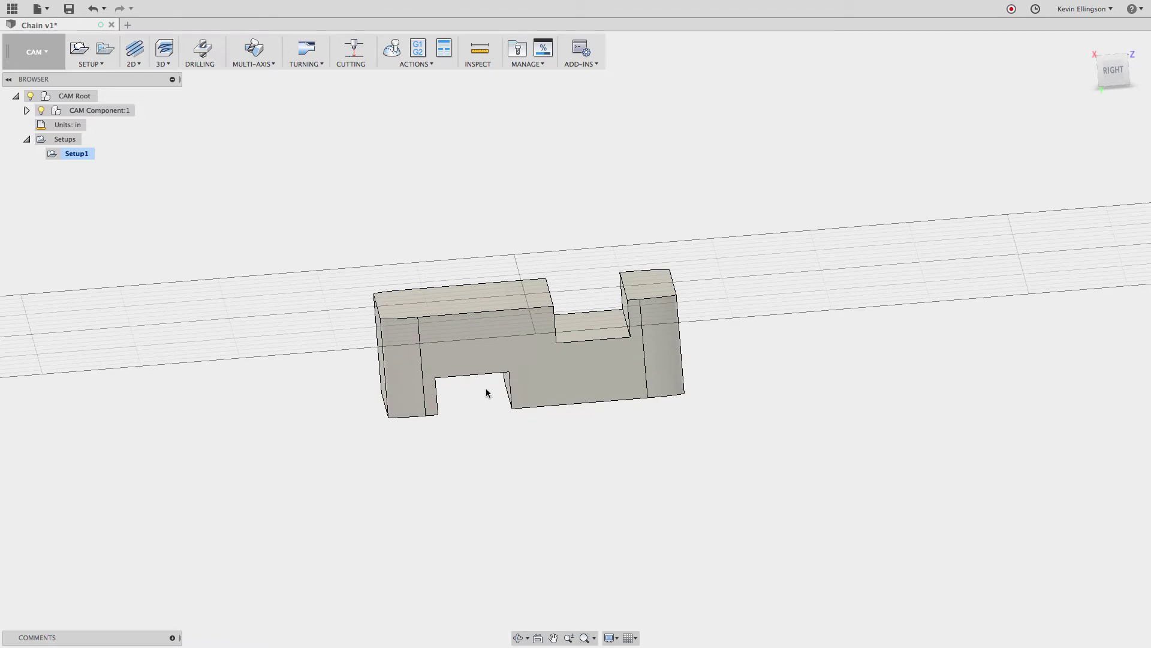
middle_click_drag(606, 312, 1092, 53, "shift")
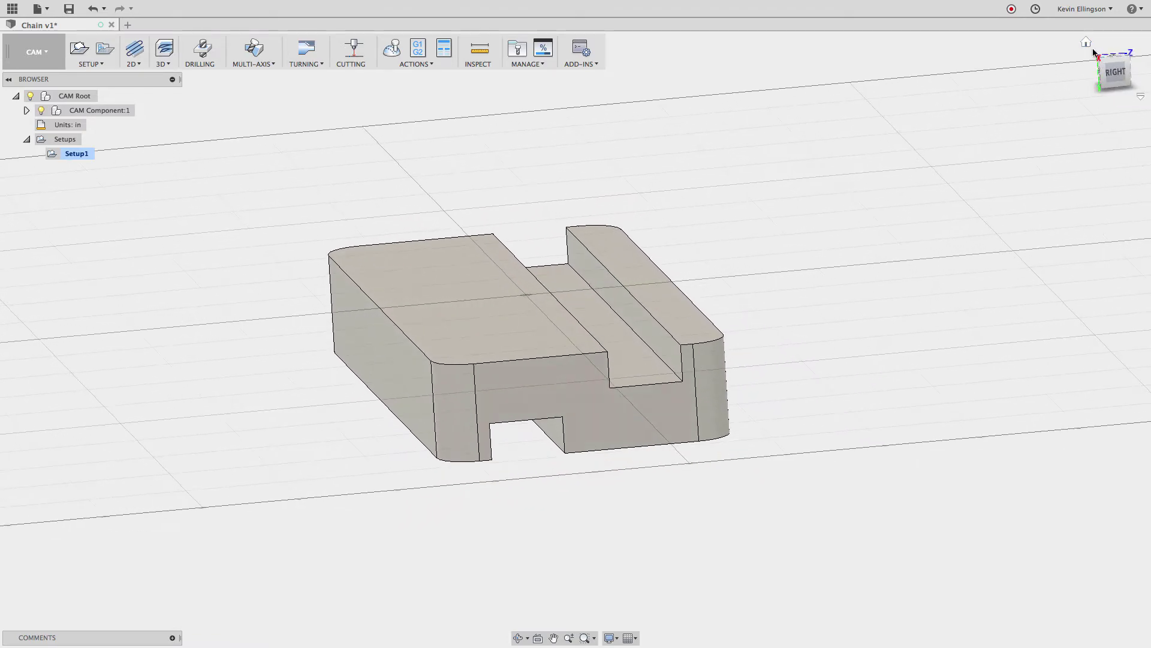
left_click(1087, 43)
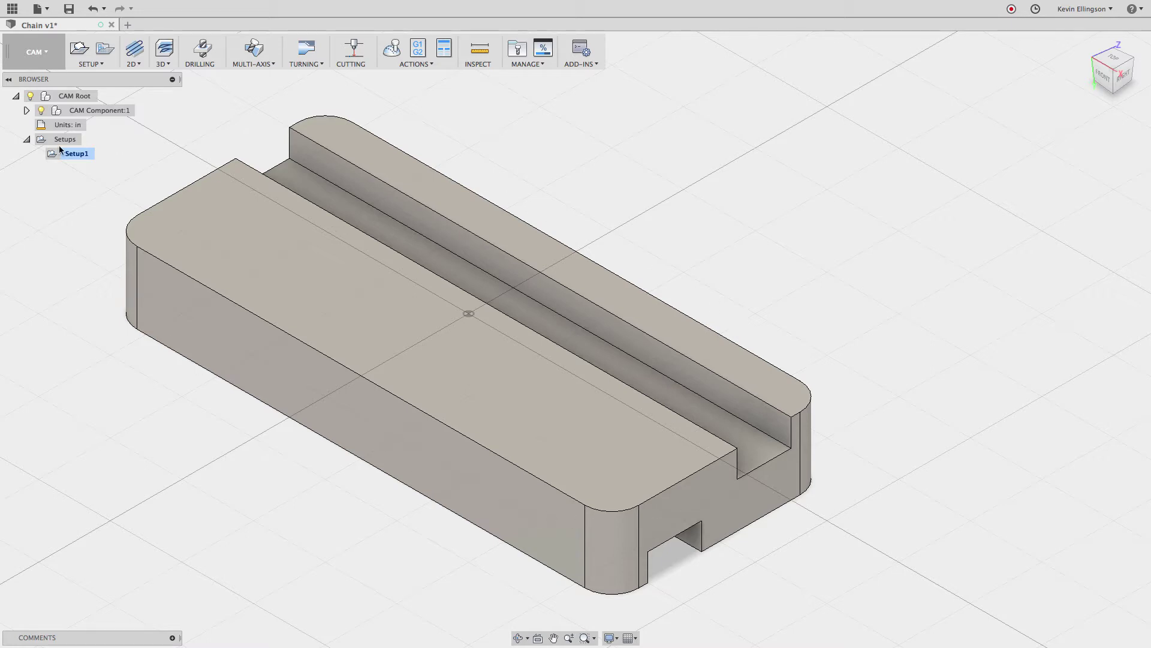
Start a 2D Contour with tool 3, the Ø1/2" flat mill from Tutorial - Inch, showing Geometry.
left_click(140, 63)
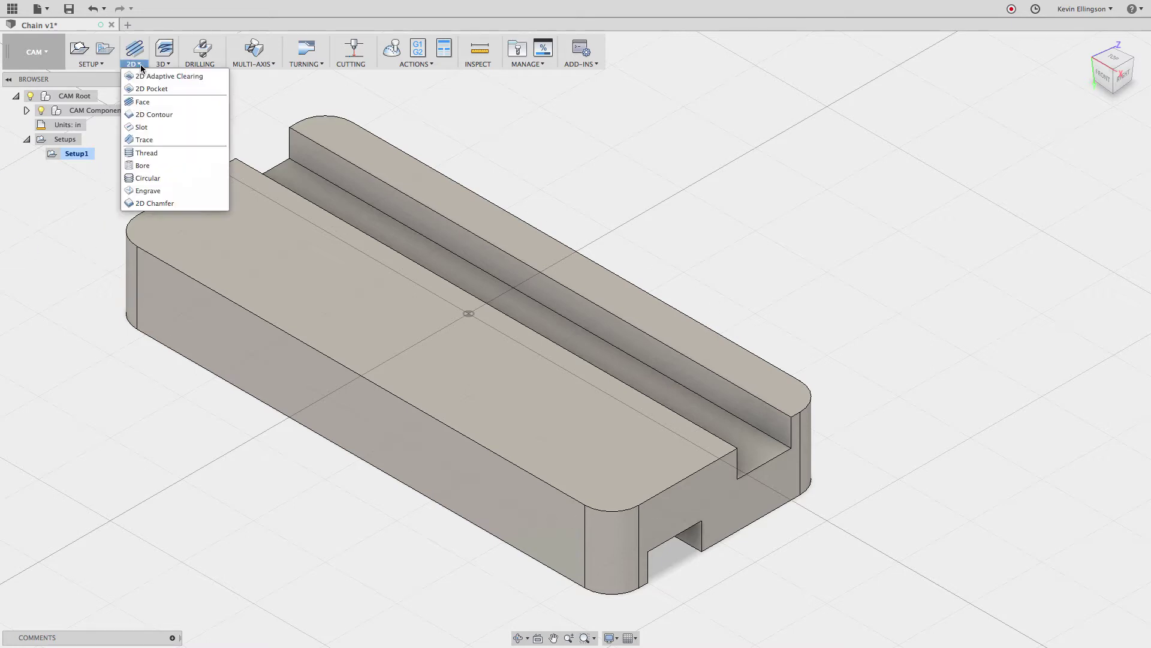
left_click(153, 114)
left_click(903, 197)
scroll(383, 300, "down", 10)
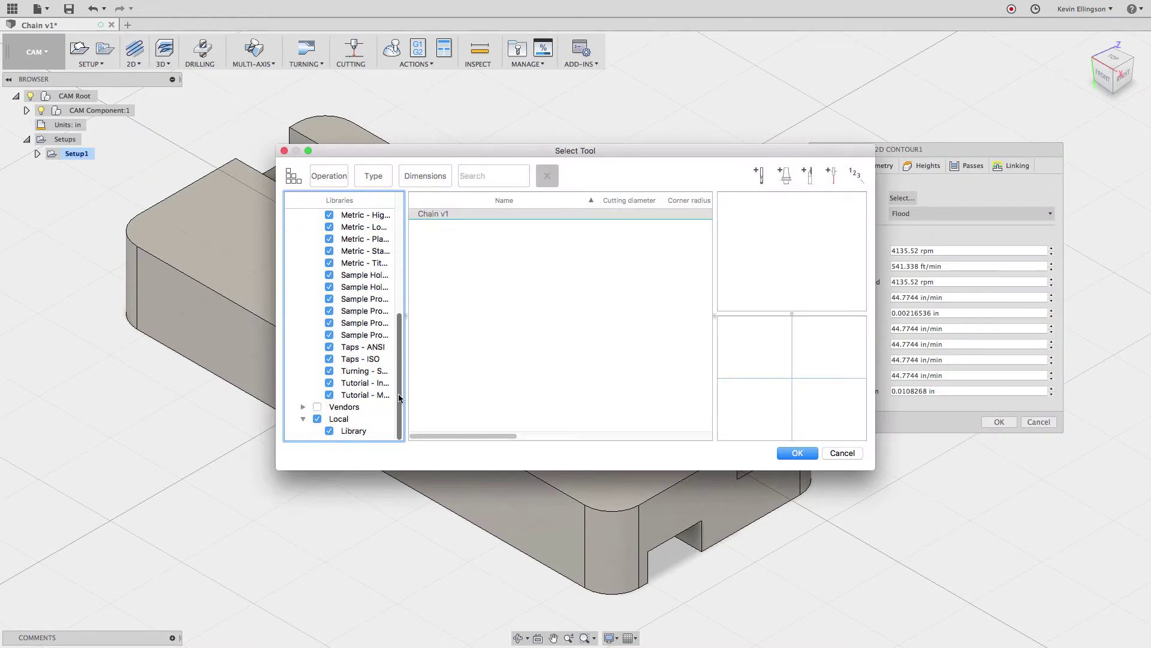
left_click(387, 380)
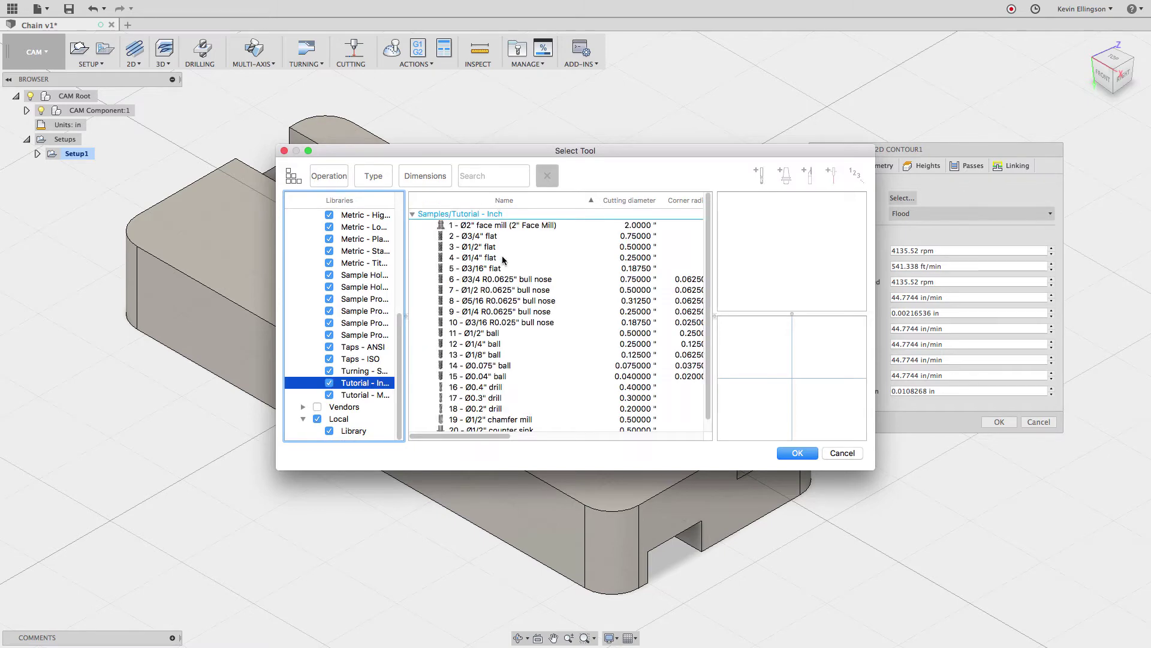
left_click(483, 248)
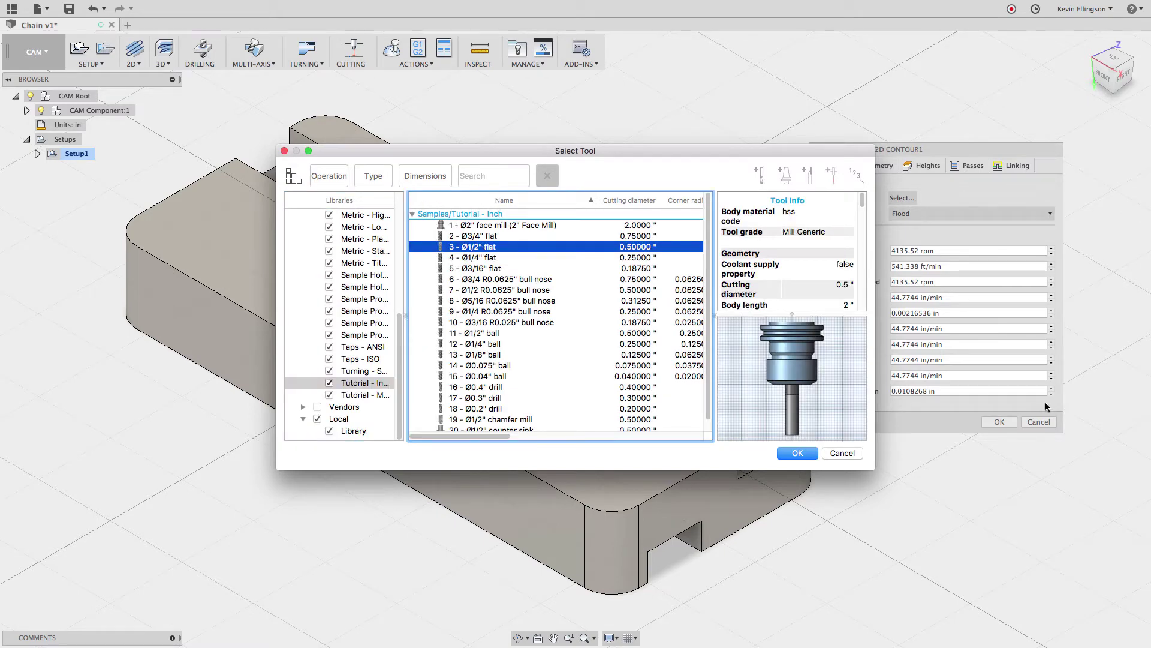
left_click(807, 454)
left_click(876, 165)
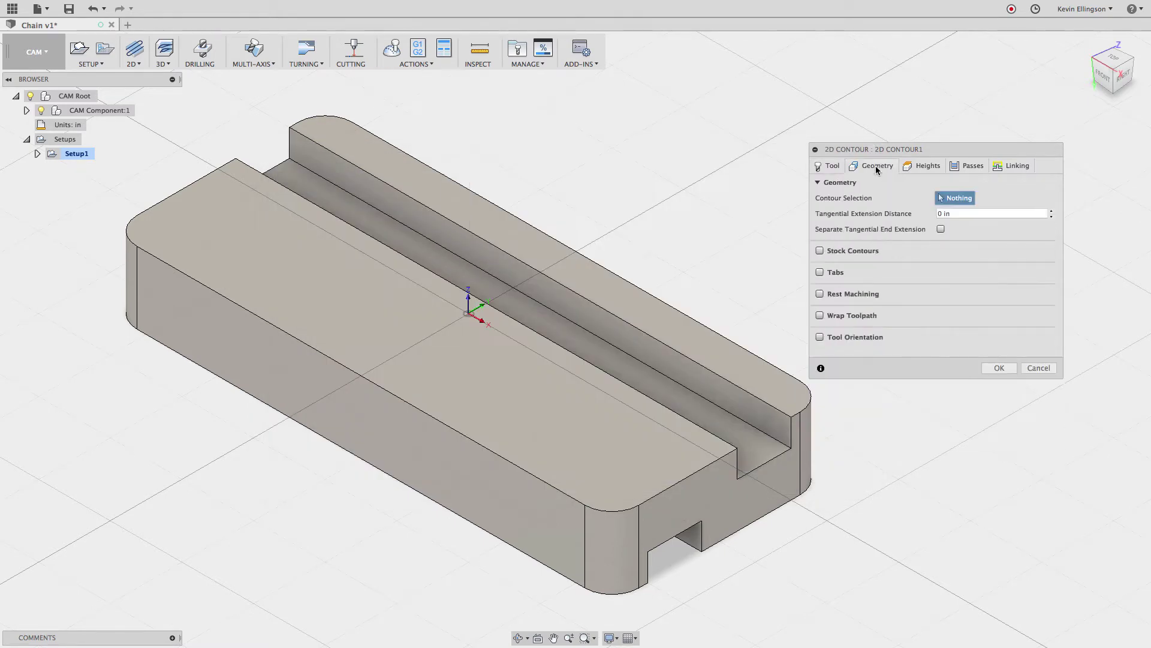
middle_click_drag(745, 193, 698, 195)
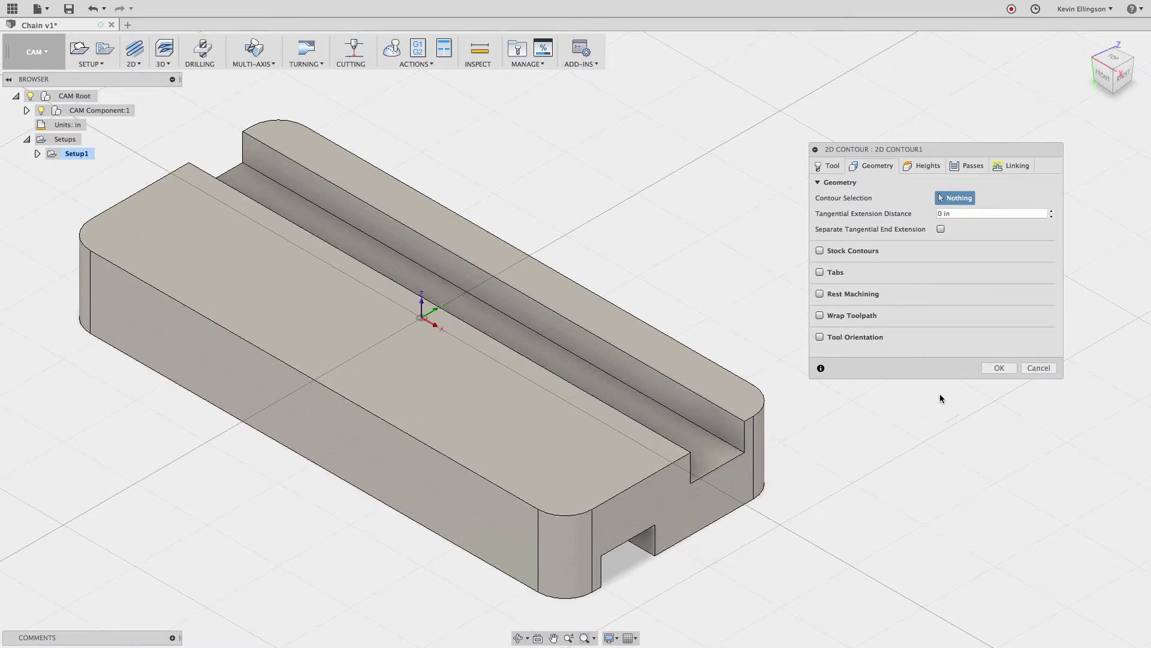
Cancel the 2D Contour, switch to the Model workspace, and sketch on the block's top face.
left_click(1034, 368)
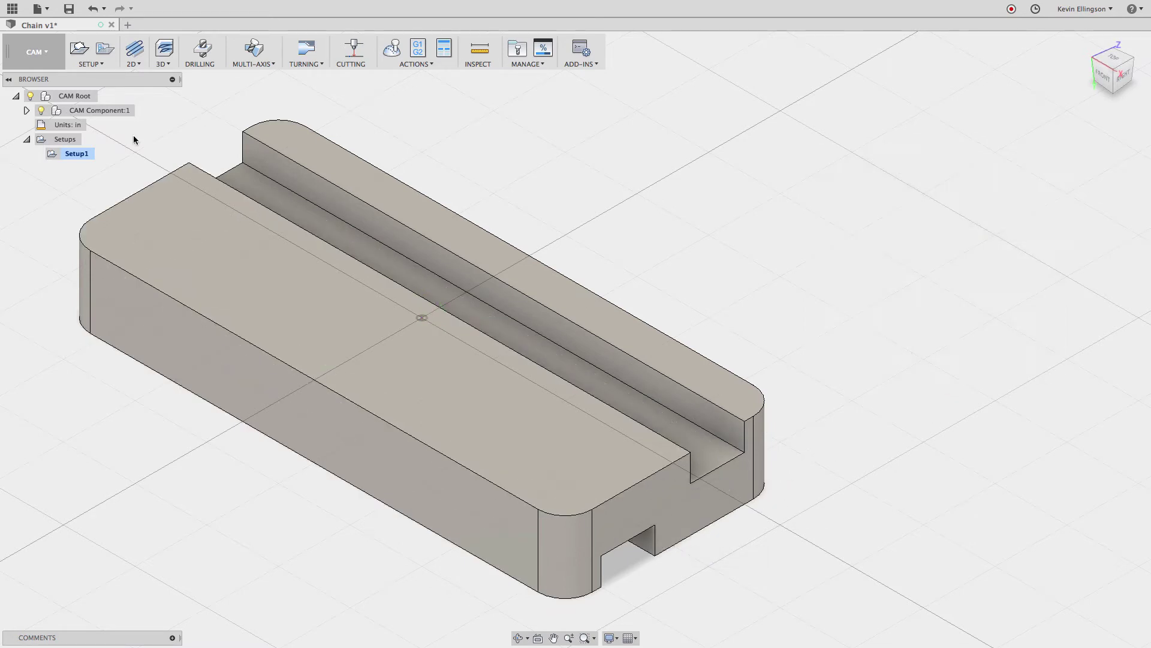
left_click(45, 53)
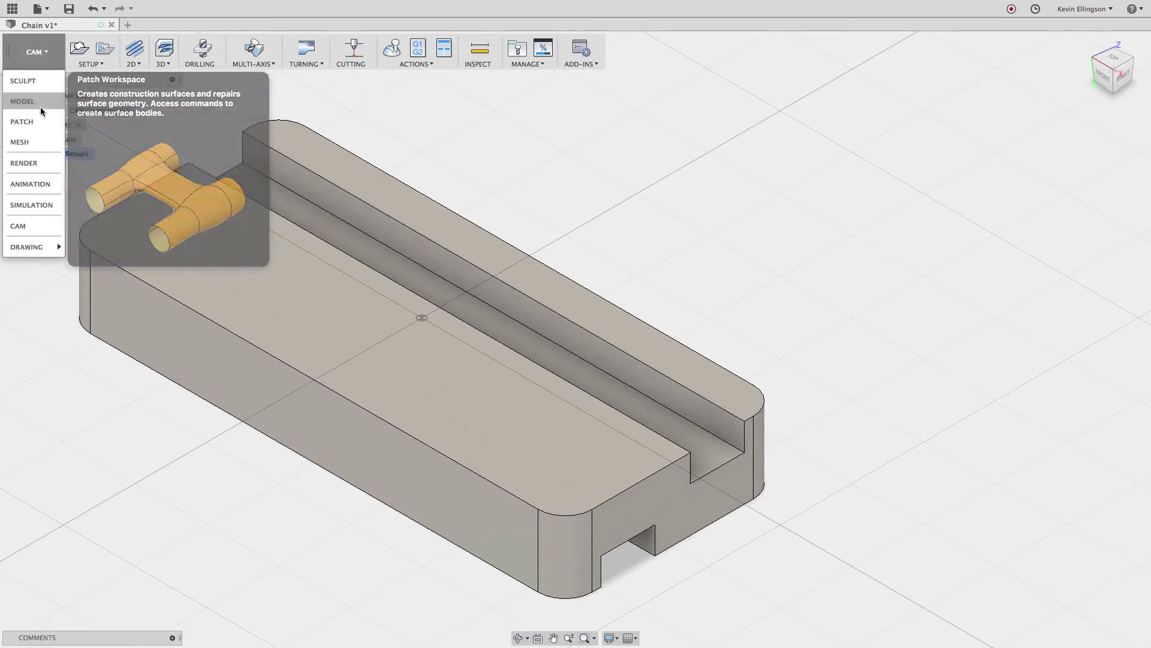
left_click(41, 106)
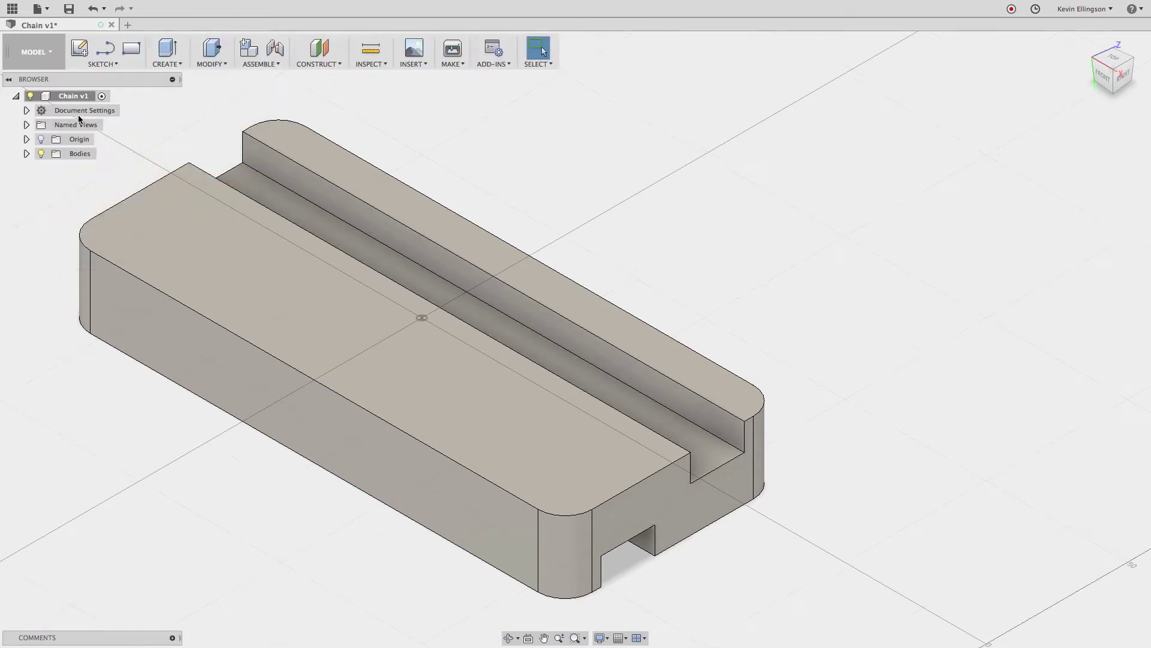
left_click(106, 63)
left_click(109, 78)
left_click(204, 246)
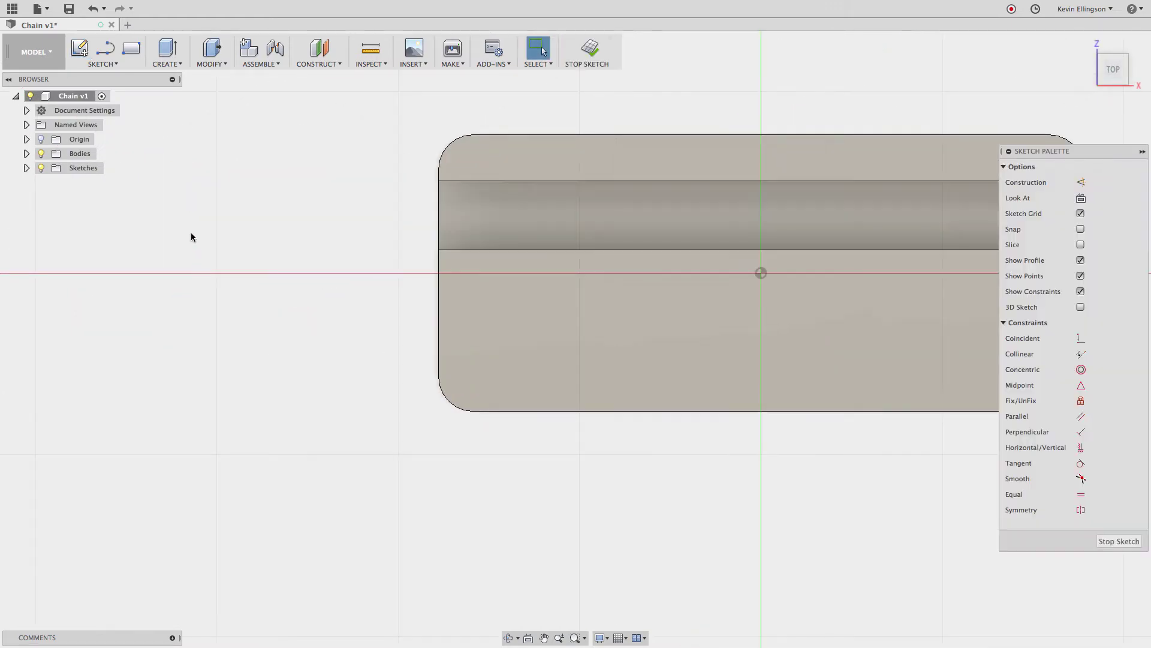
Project the left-end outline: bottom-left arc, left edge, slot band edges, and top-left arc.
left_click(107, 65)
mouse_move(119, 341)
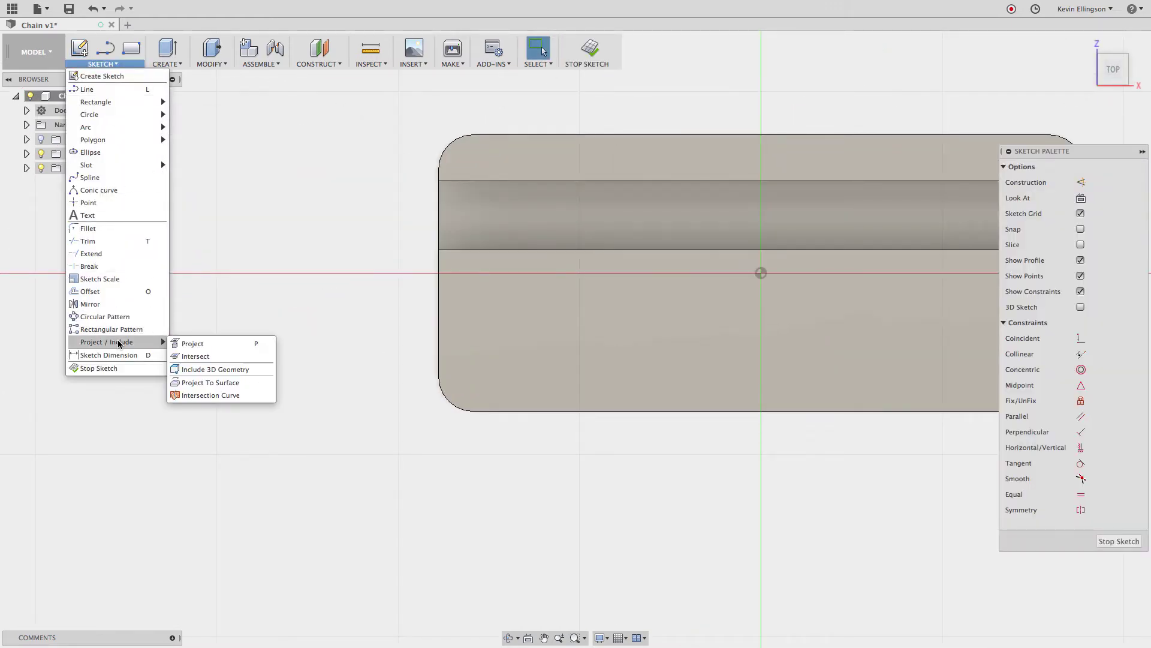
left_click(193, 344)
scroll(394, 416, "up", 2)
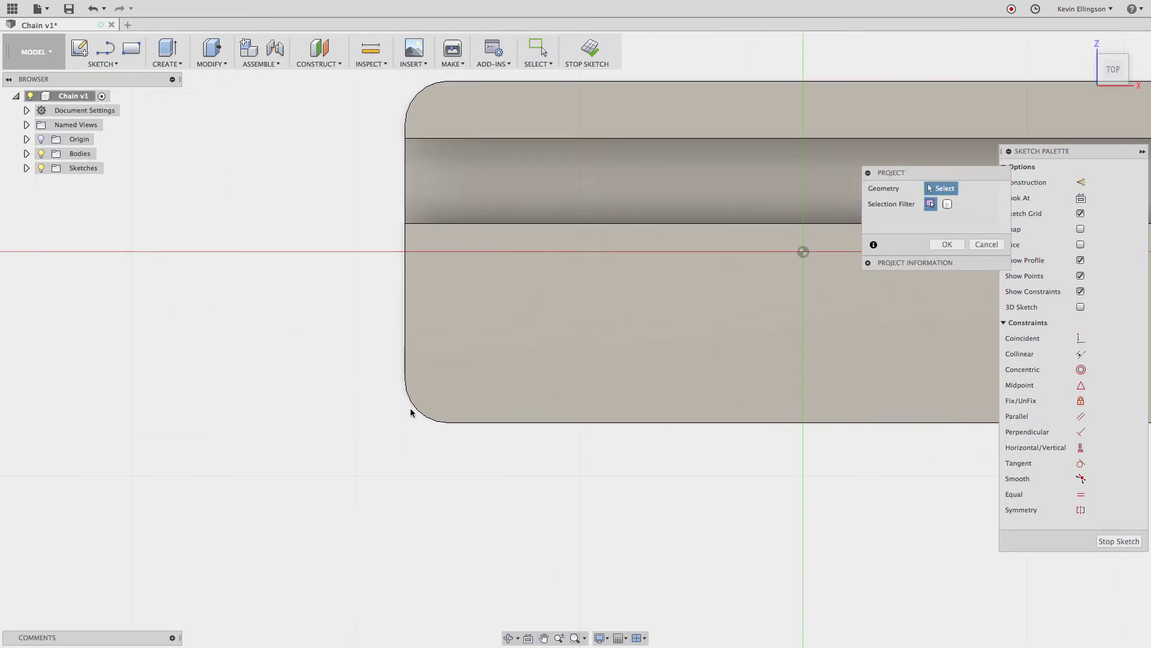
left_click(411, 412)
left_click(406, 223)
left_click(406, 198)
scroll(389, 191, "up", 3)
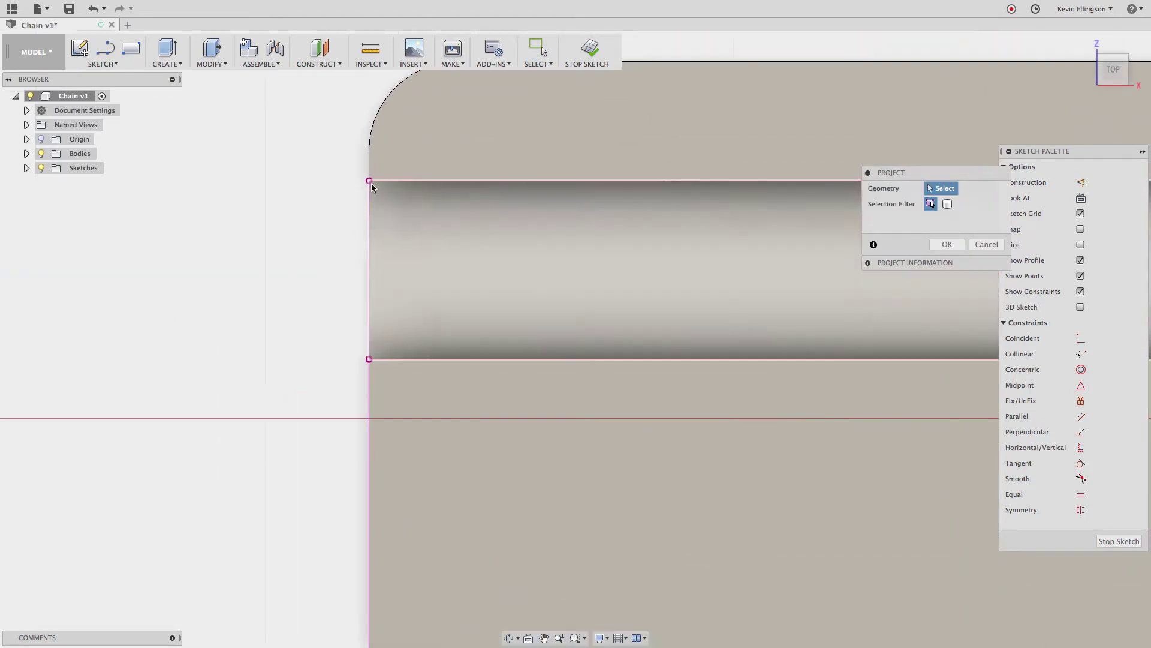
left_click(376, 117)
scroll(252, 198, "down", 2)
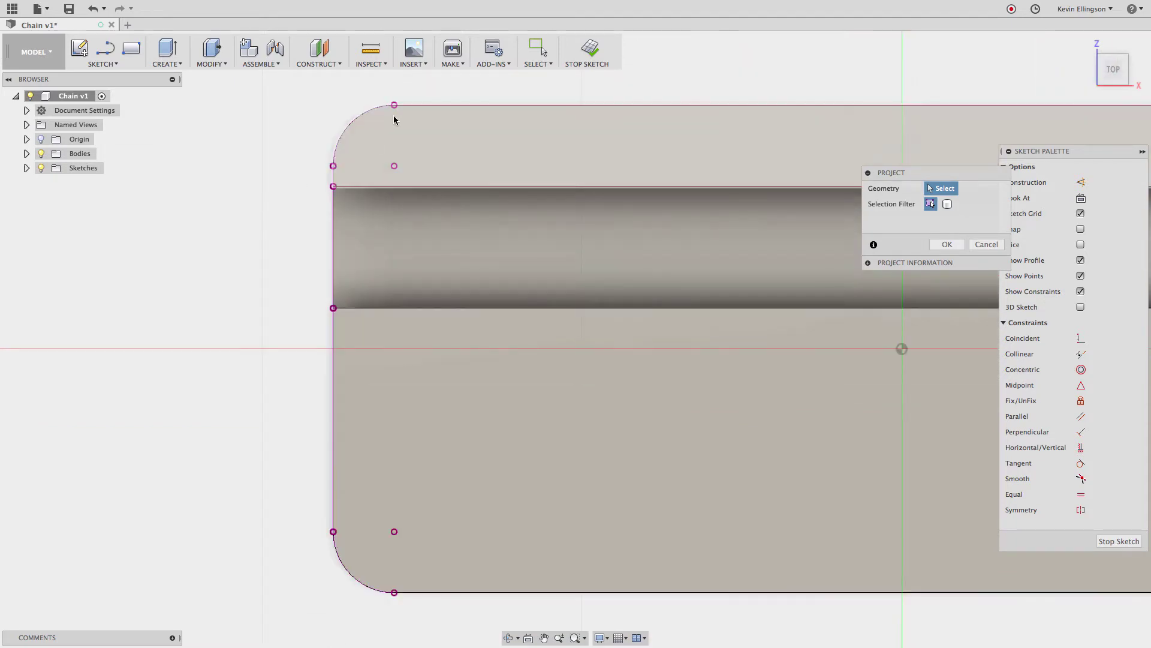
scroll(328, 121, "down", 3)
Project the right-end outline: top-right arc, right vertical edges, bottom-right arc, and bottom edge.
middle_click_drag(419, 178, 255, 207)
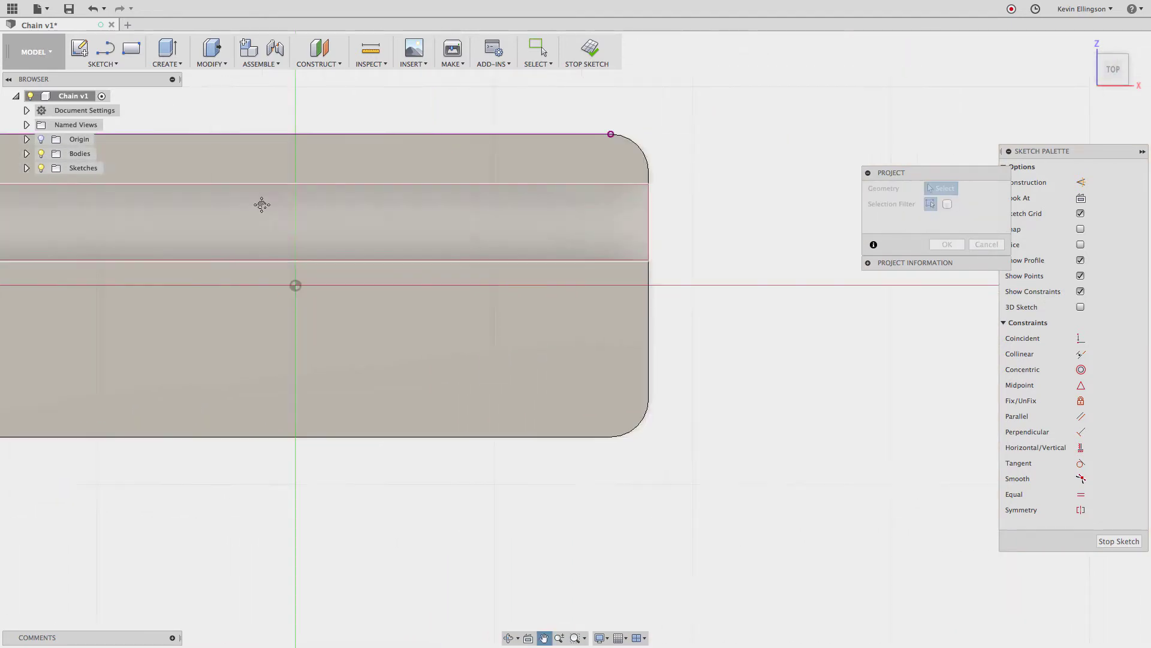
scroll(593, 124, "up", 2)
left_click(564, 164)
scroll(584, 215, "up", 2)
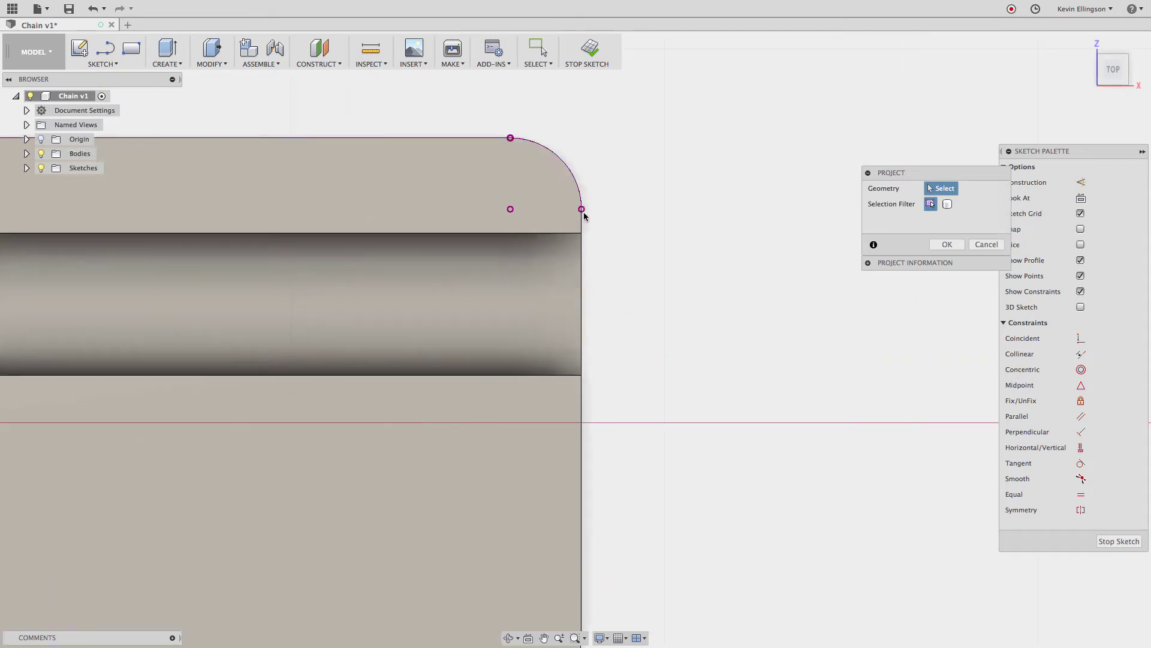
left_click(582, 254)
left_click(582, 395)
scroll(584, 390, "down", 5)
left_click(585, 487)
left_click(512, 501)
scroll(630, 471, "down", 2)
key("Return")
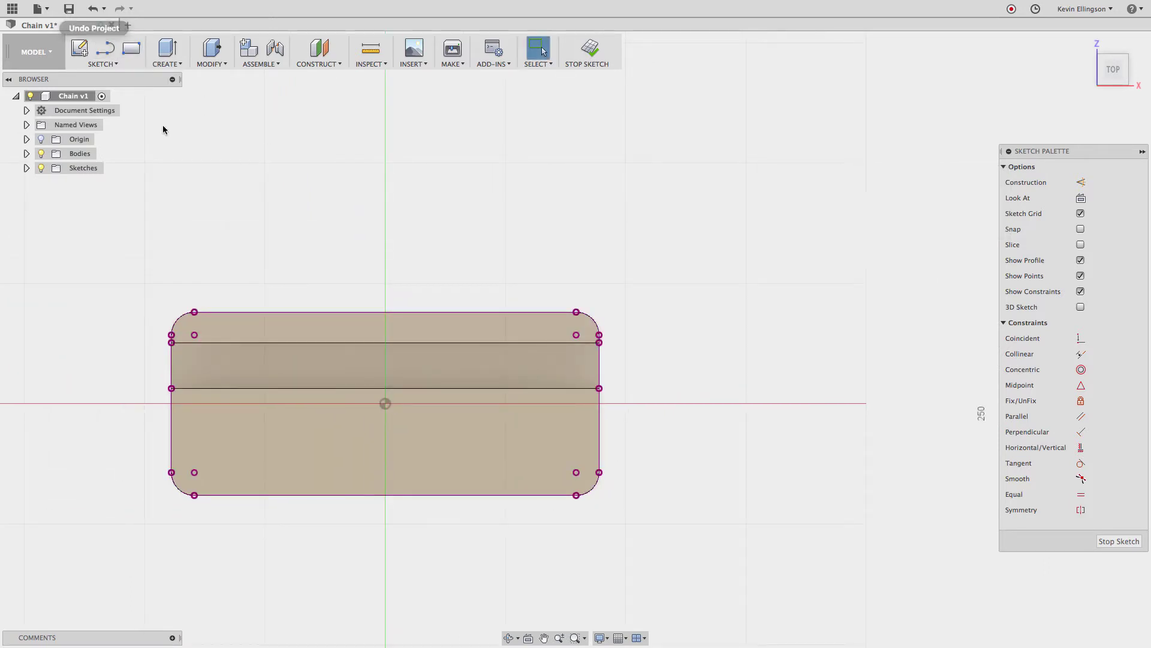
Hide the body to check the projected sketch, show it again, and return to CAM.
mouse_move(150, 124)
middle_mouse_down("shift")
mouse_move(131, 136)
mouse_move(156, 143)
mouse_move(136, 153)
middle_mouse_up("shift")
left_click(42, 154)
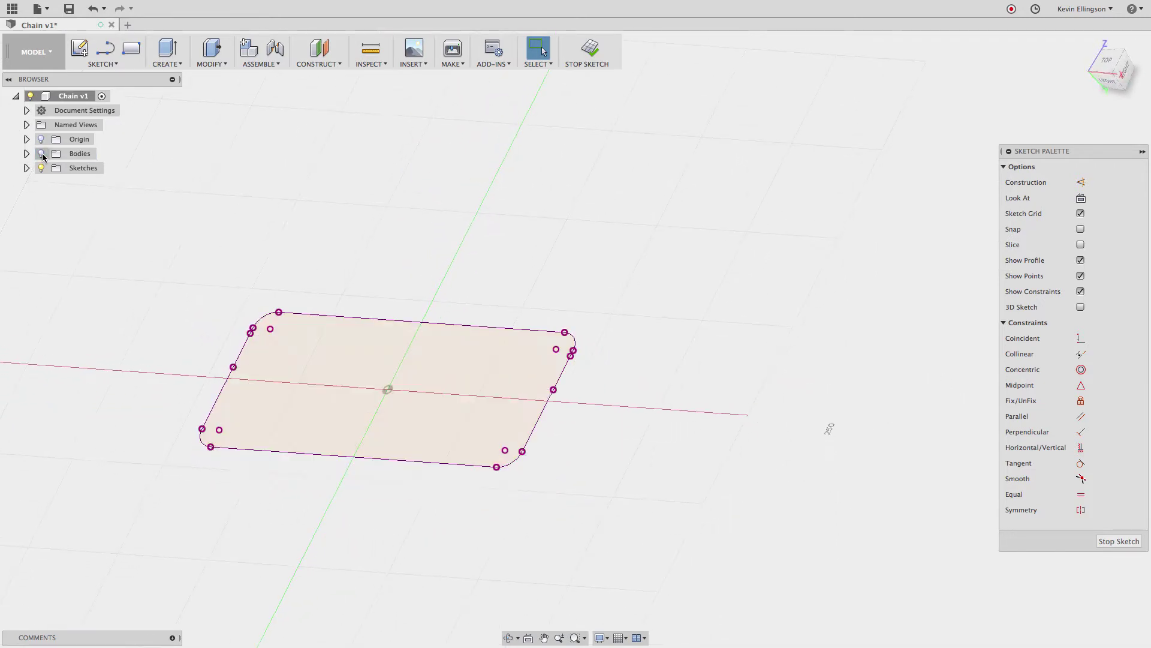
middle_click_drag(42, 154, 60, 114, "shift")
left_click(43, 156)
left_click(45, 63)
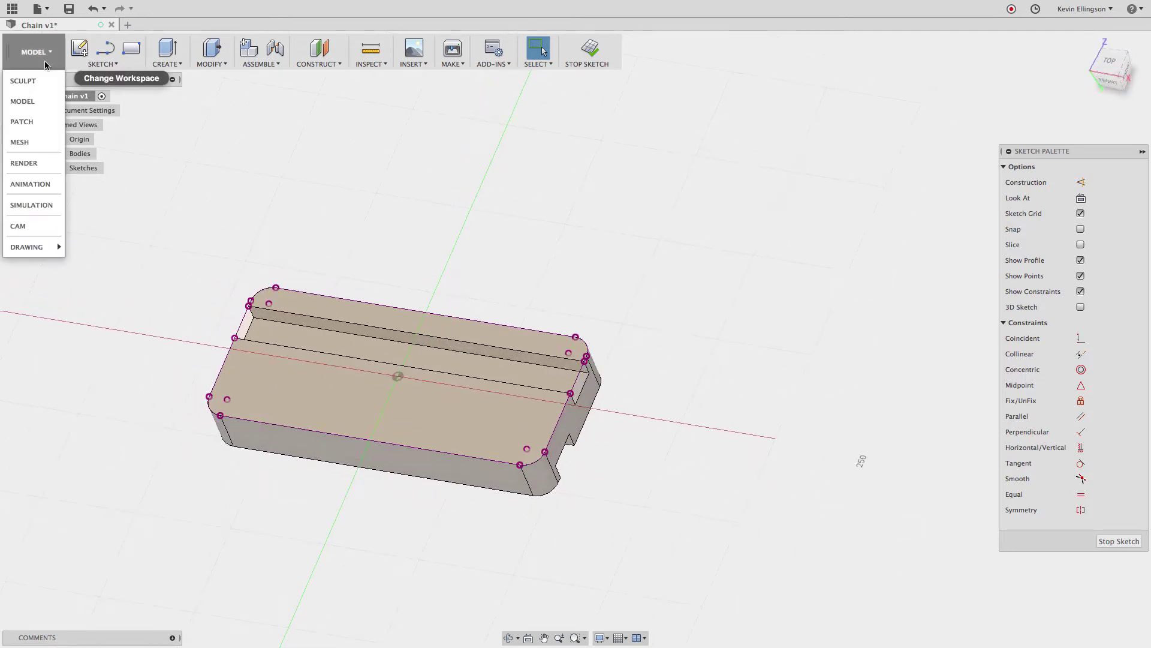
left_click(46, 226)
Start a new 2D Contour using the Ø1/2" flat end mill.
left_click(135, 60)
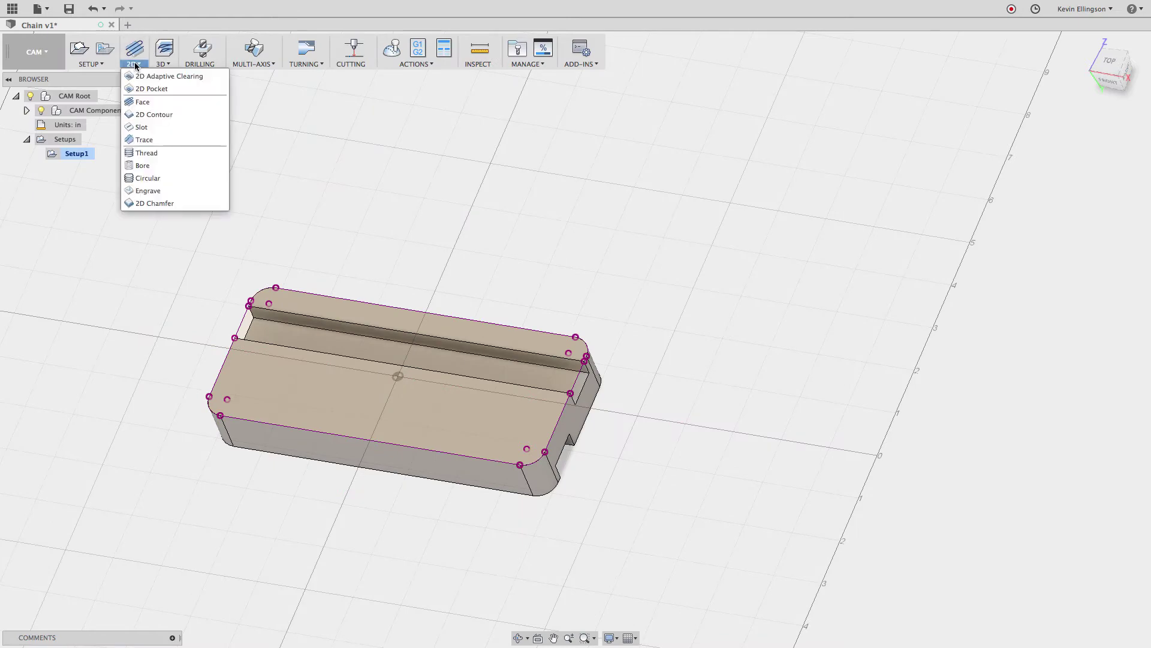
left_click(159, 113)
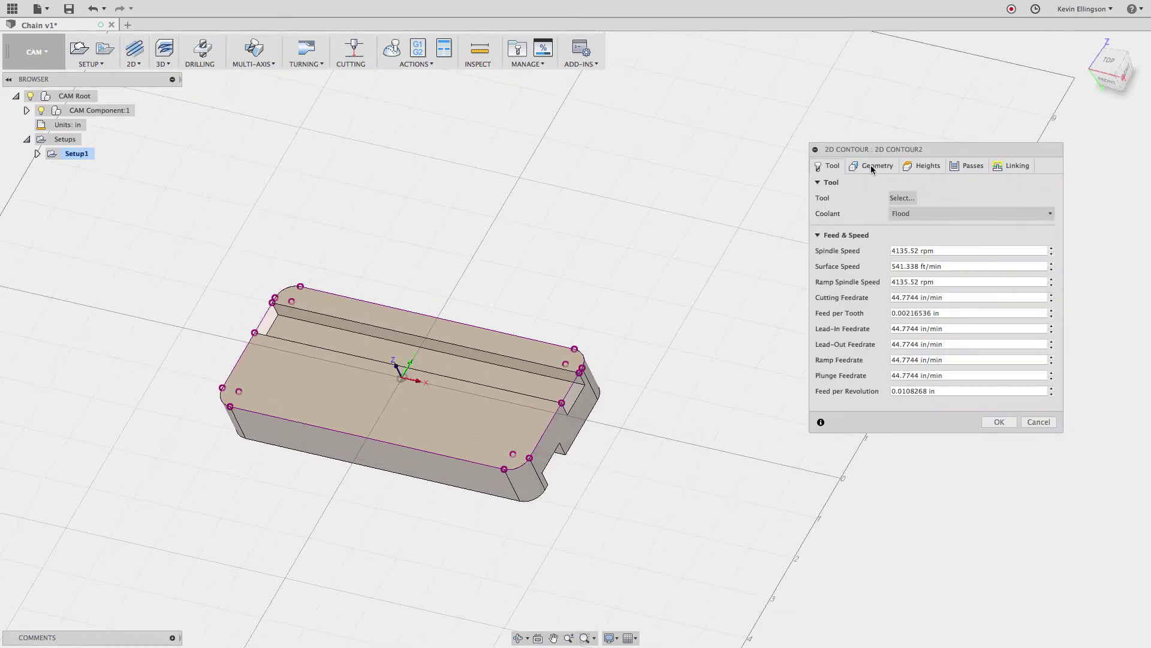
left_click(901, 198)
left_click(522, 225)
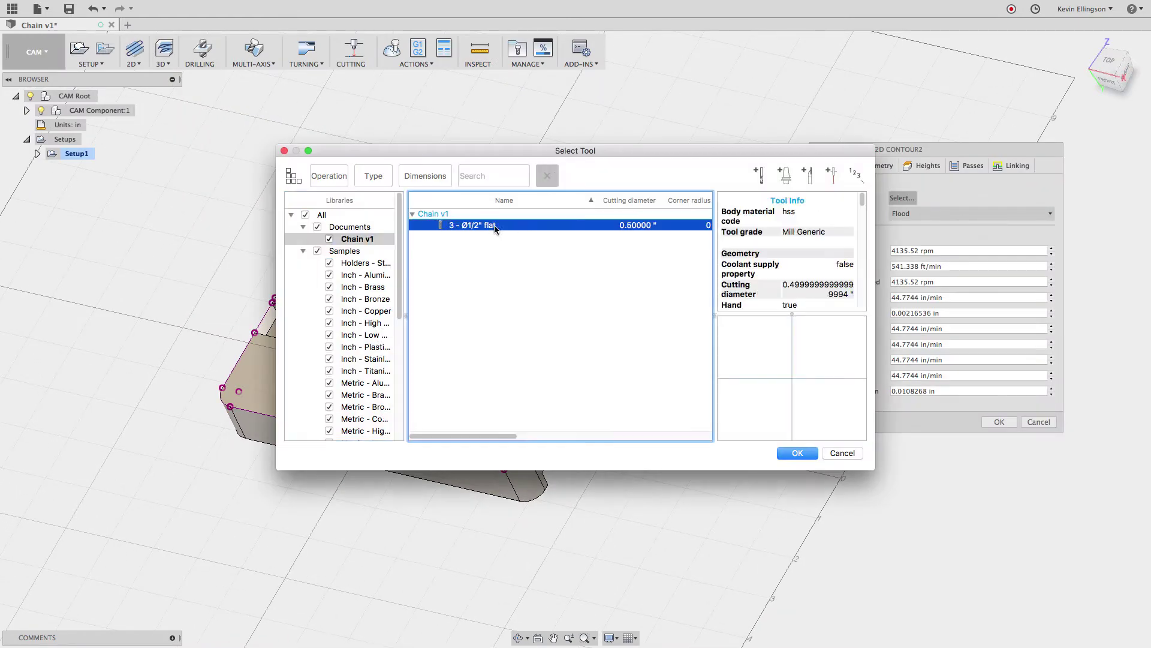
left_click(797, 453)
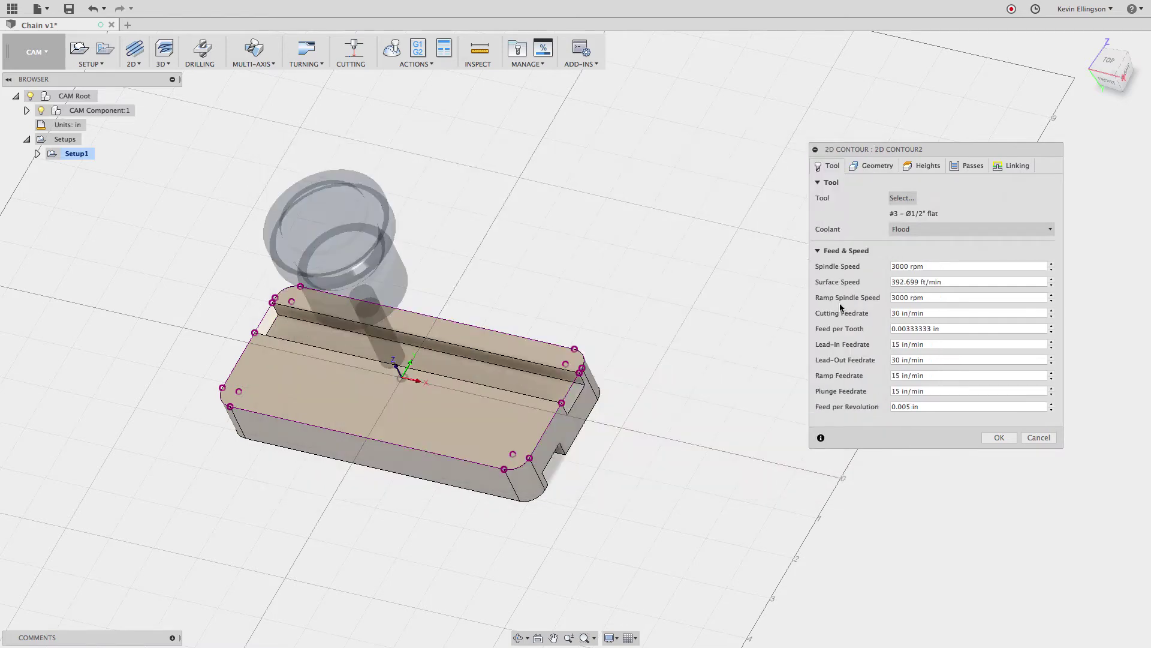
Chain the part's outer top outline as geometry and set Top Height From to Model top.
left_click(872, 168)
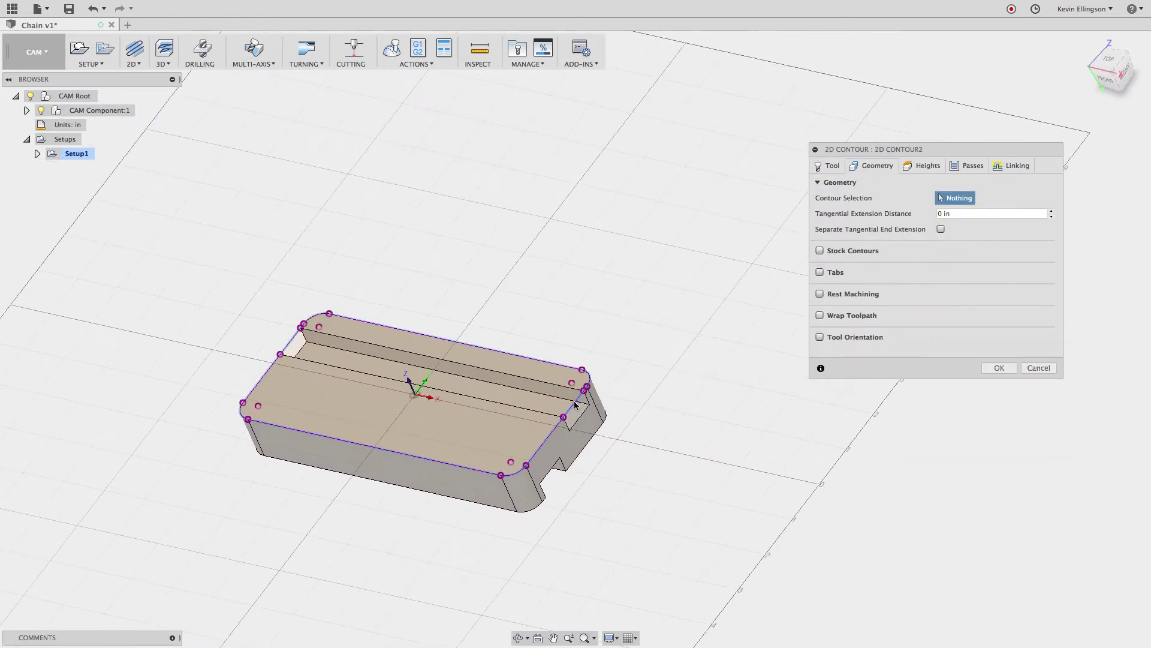
left_click(587, 375)
scroll(624, 262, "up", 10, "shift")
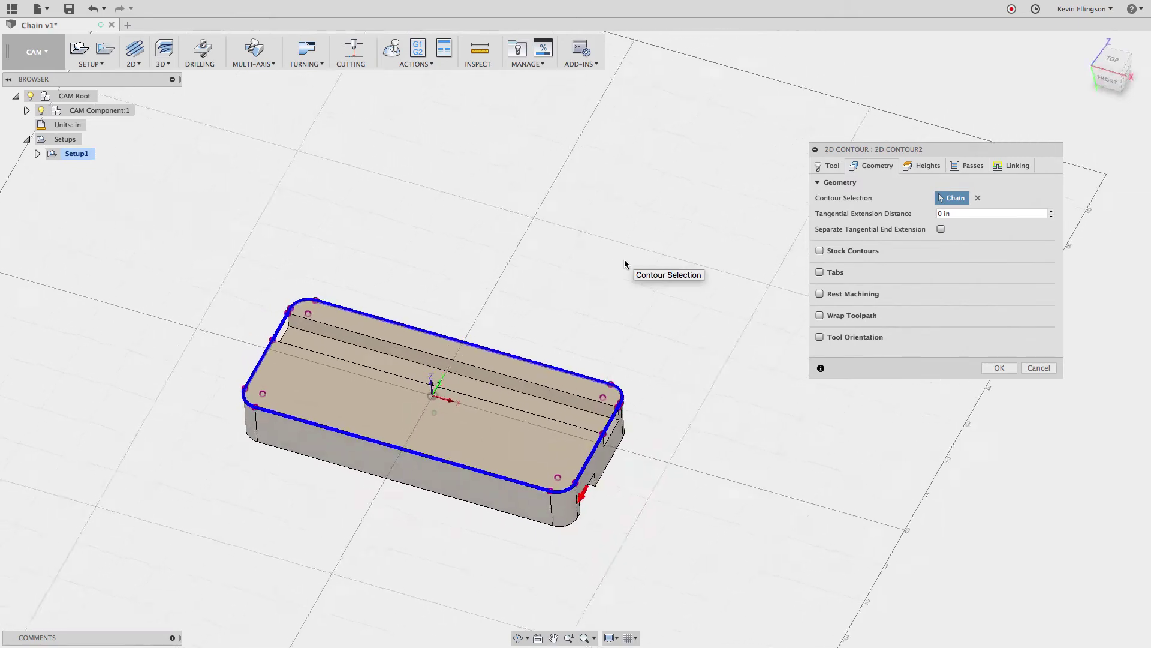
left_click(923, 165)
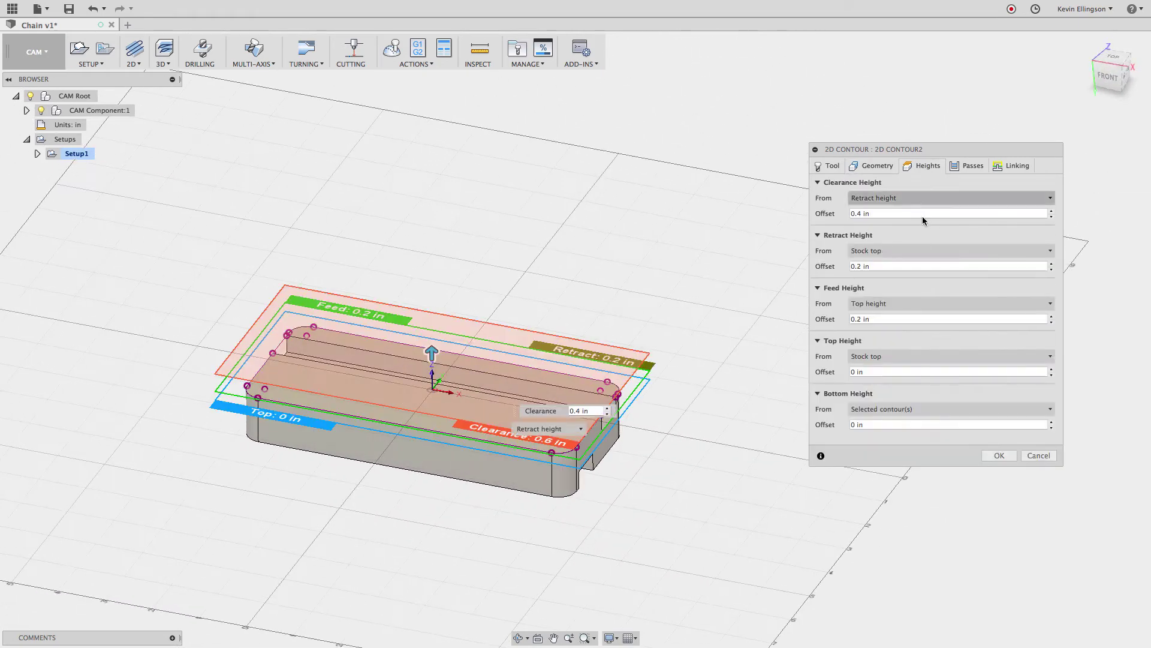
left_click(896, 358)
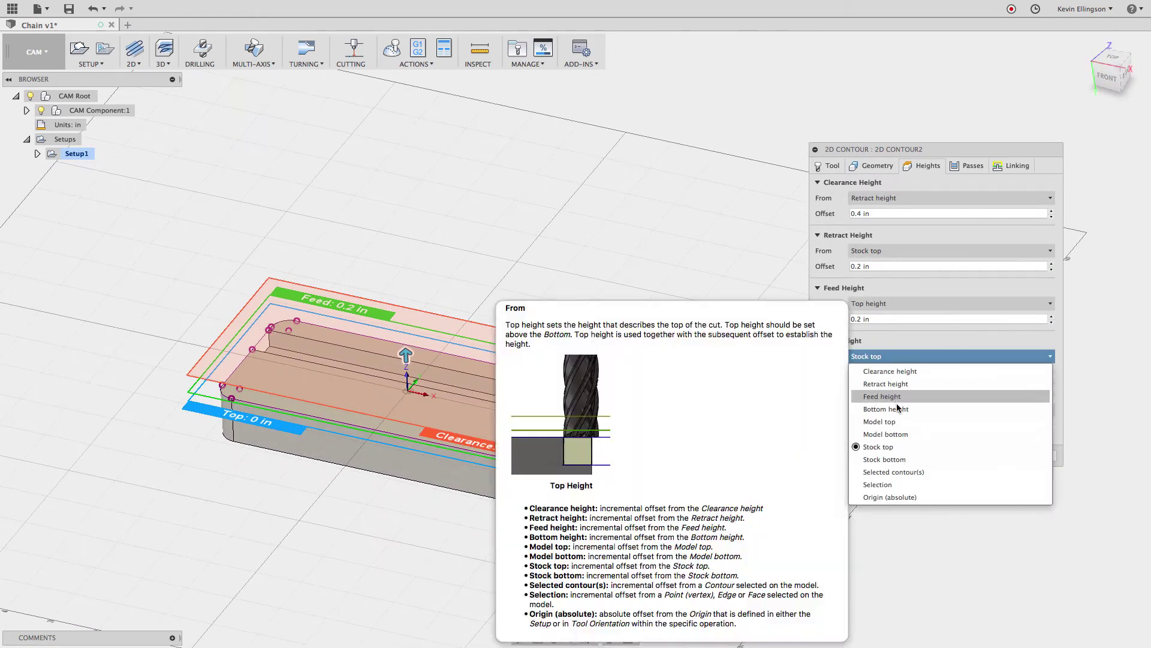
left_click(897, 422)
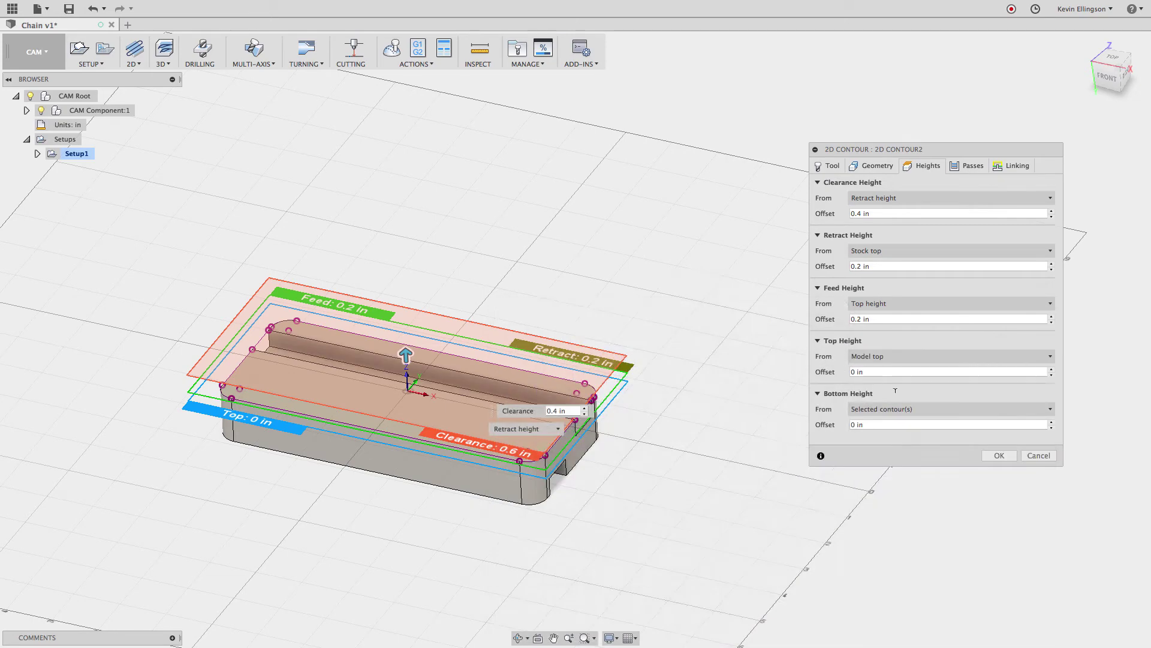
left_click(894, 411)
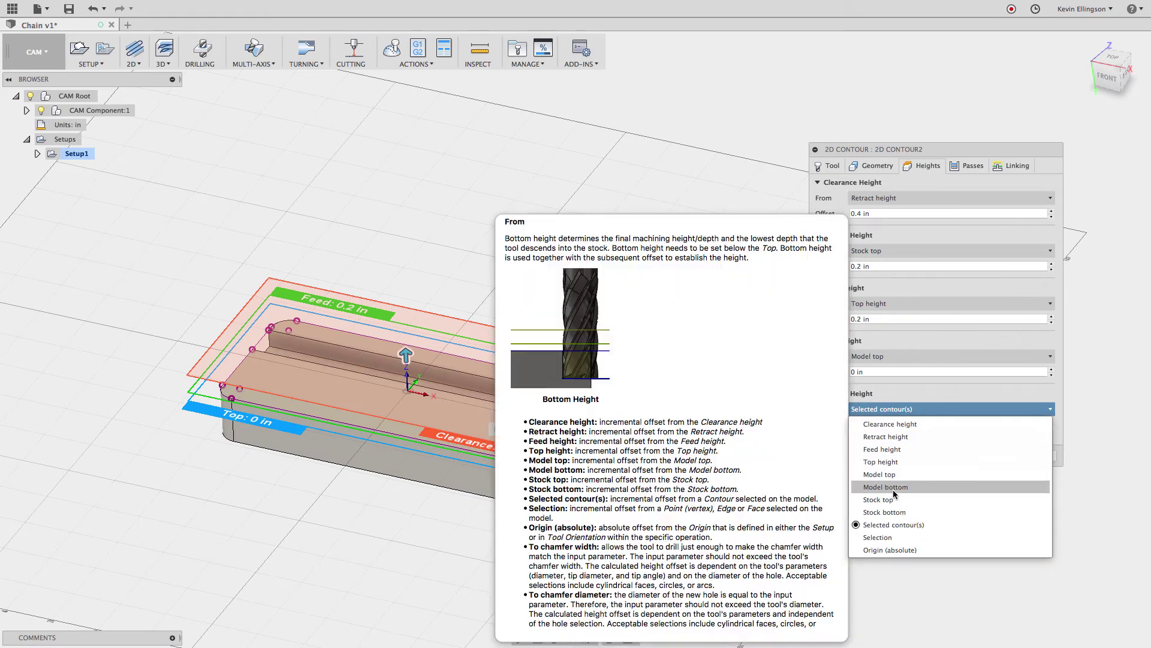
Set Bottom Height From to Model bottom, create 2D Contour2, then delete it from the browser.
left_click(894, 487)
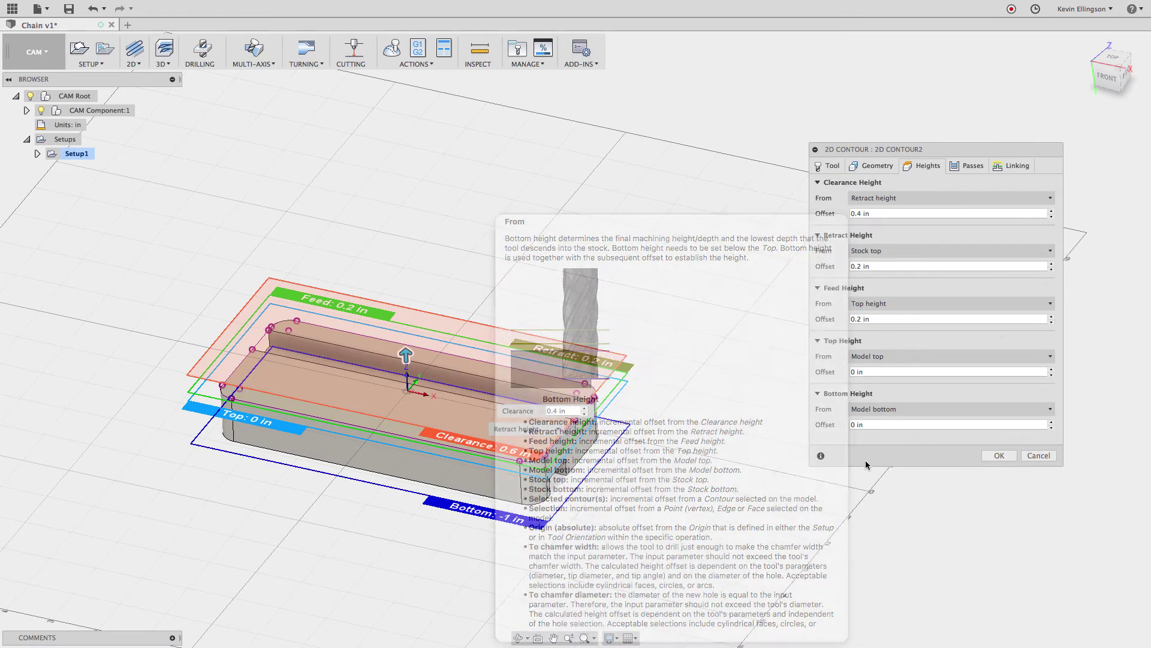
left_click(997, 455)
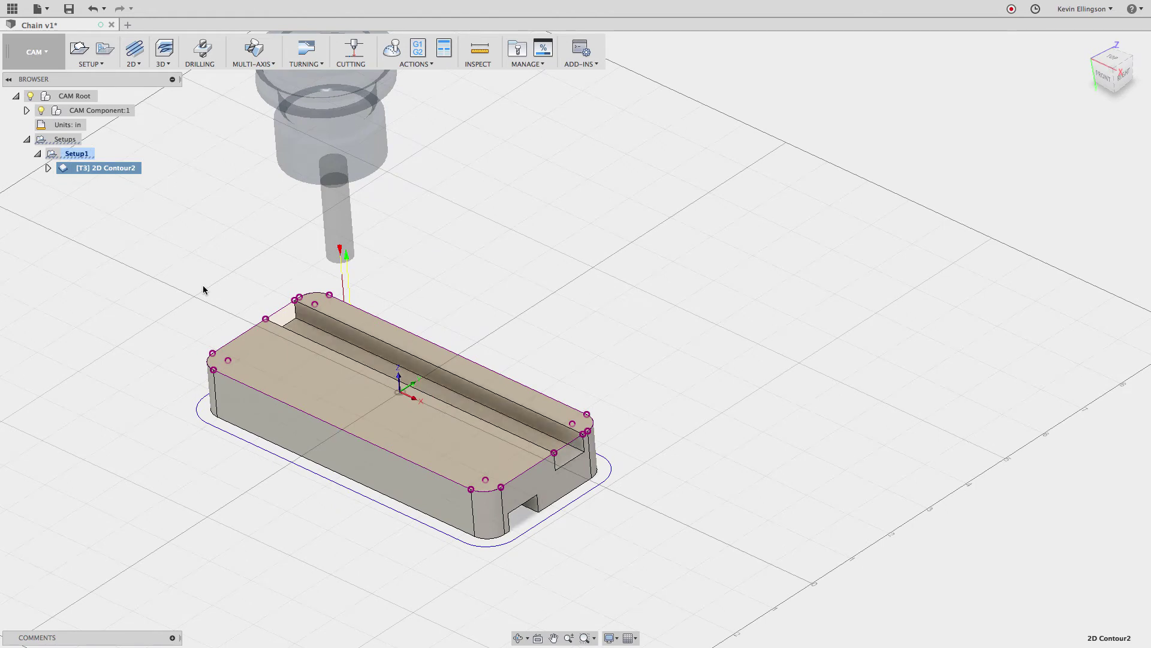
right_click(119, 168)
left_click(150, 367)
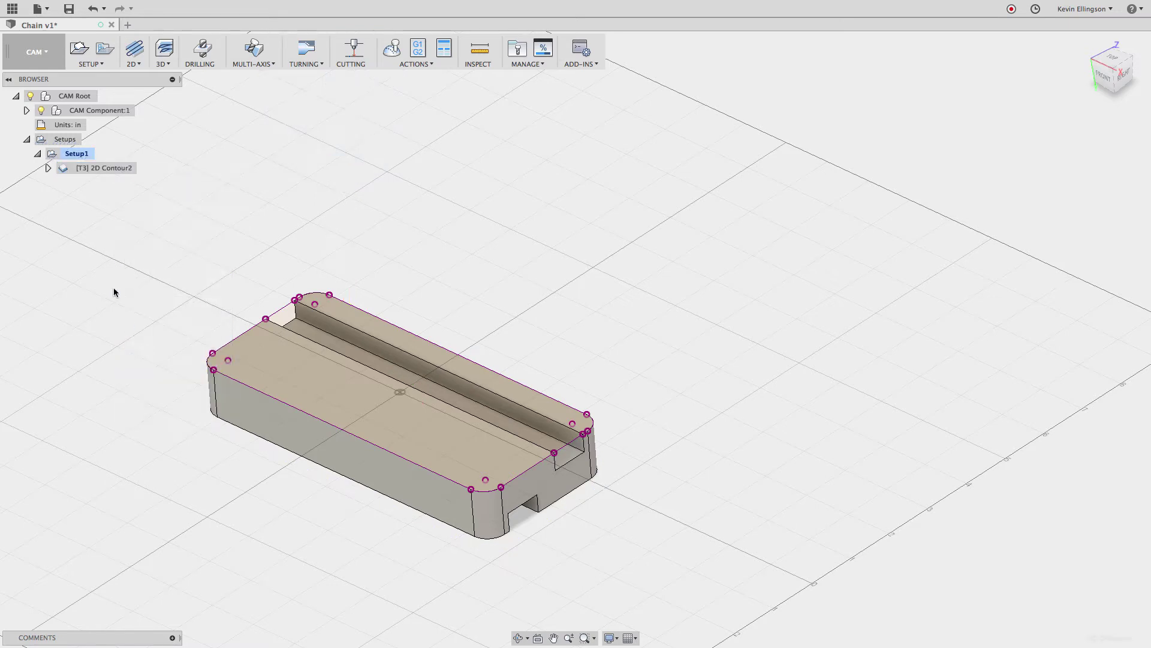
In the Model workspace, stop the sketch, delete Sketch1 from the Sketches folder, then return to CAM.
left_click(41, 68)
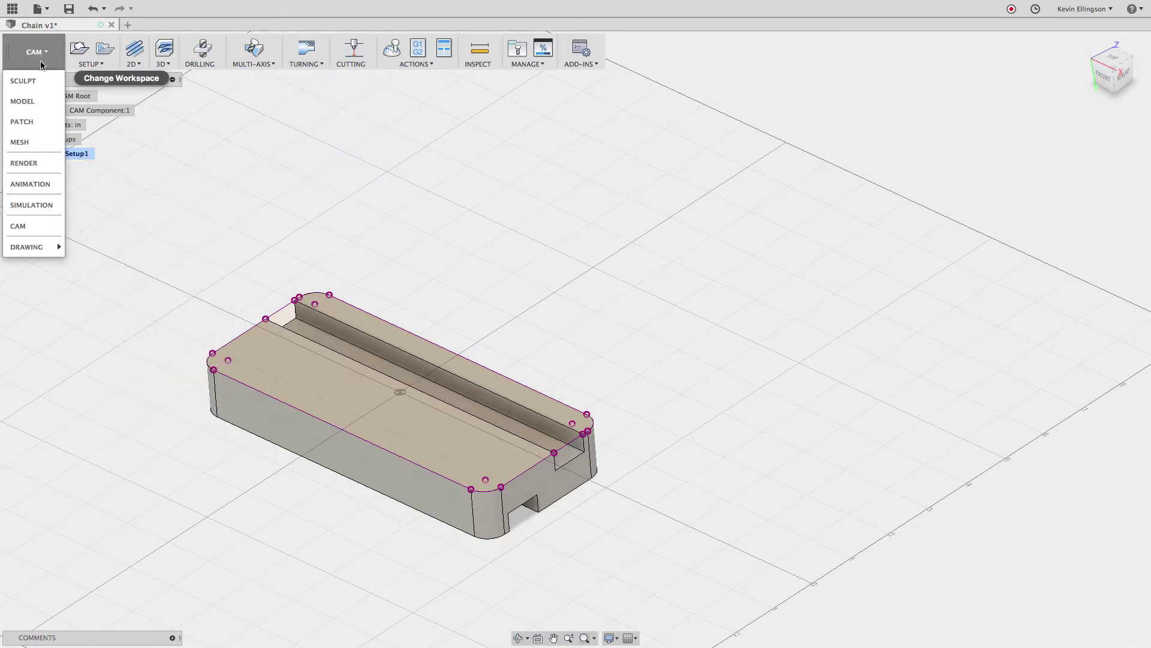
left_click(24, 101)
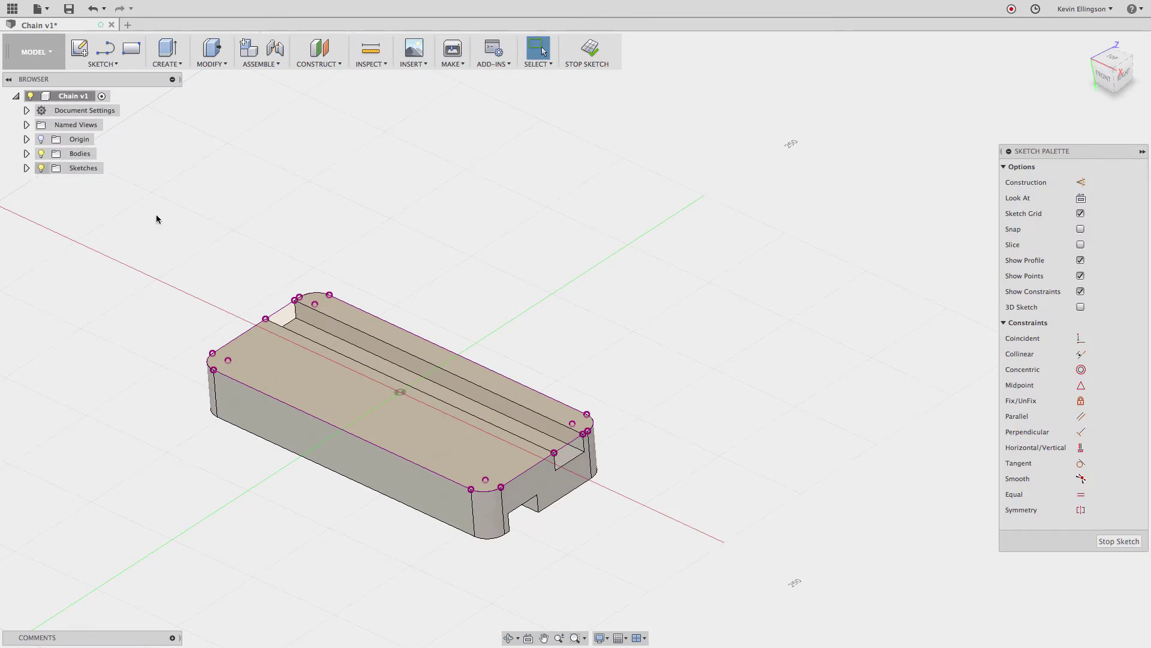
left_click(1116, 542)
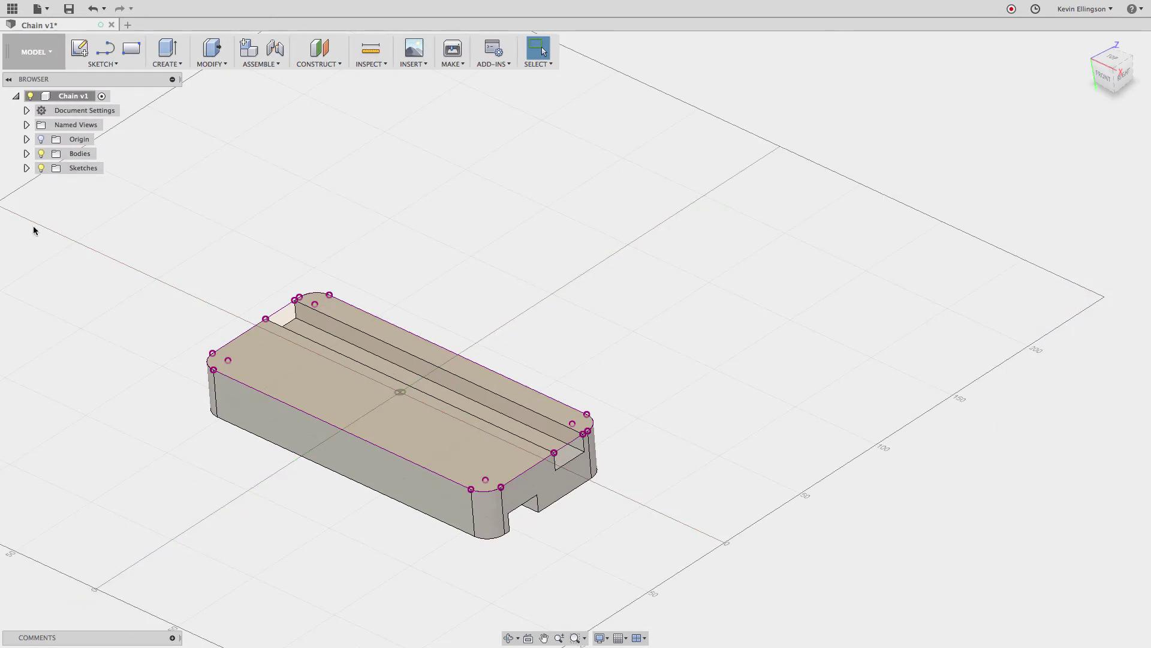
left_click(27, 168)
right_click(87, 183)
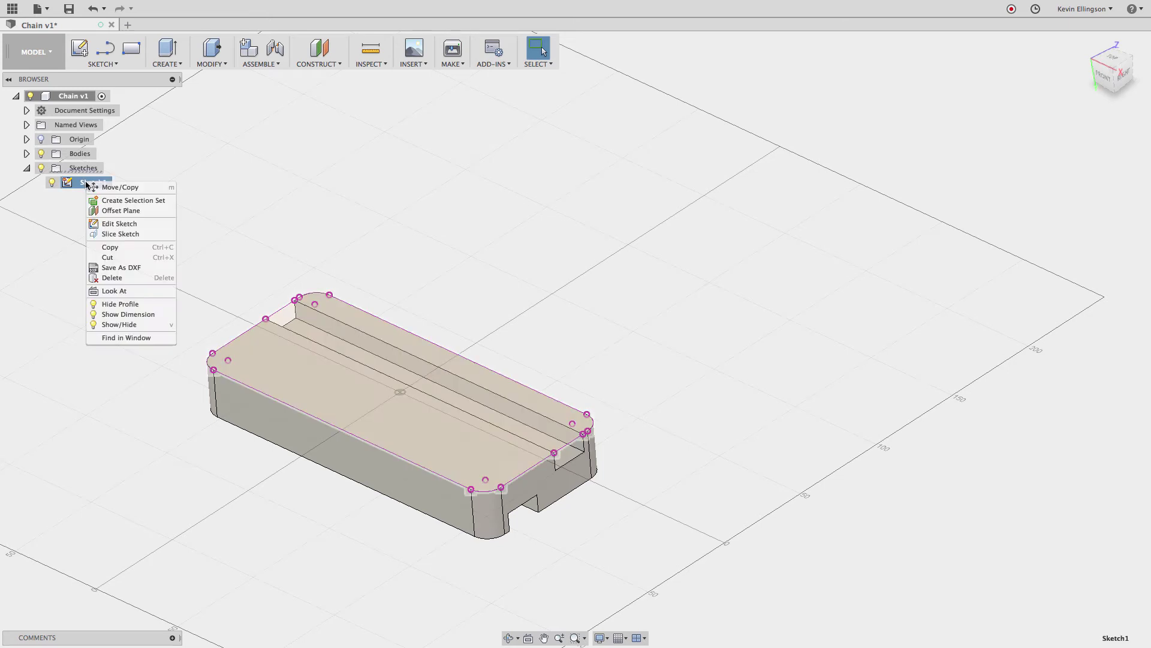
left_click(114, 278)
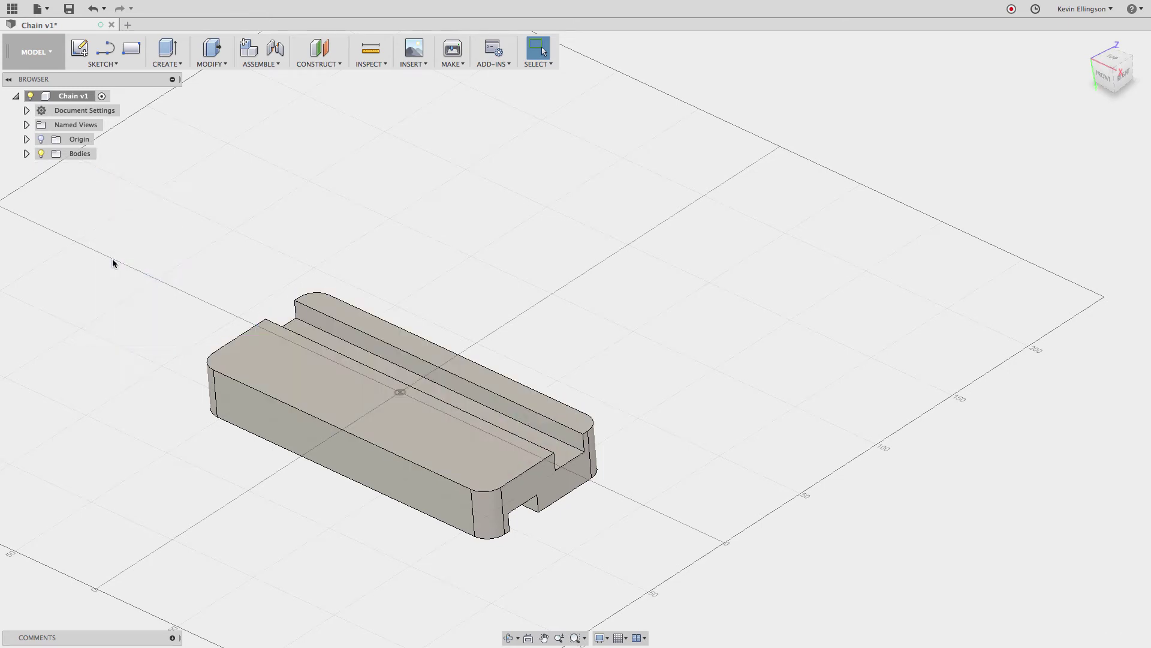
left_click(45, 55)
left_click(40, 222)
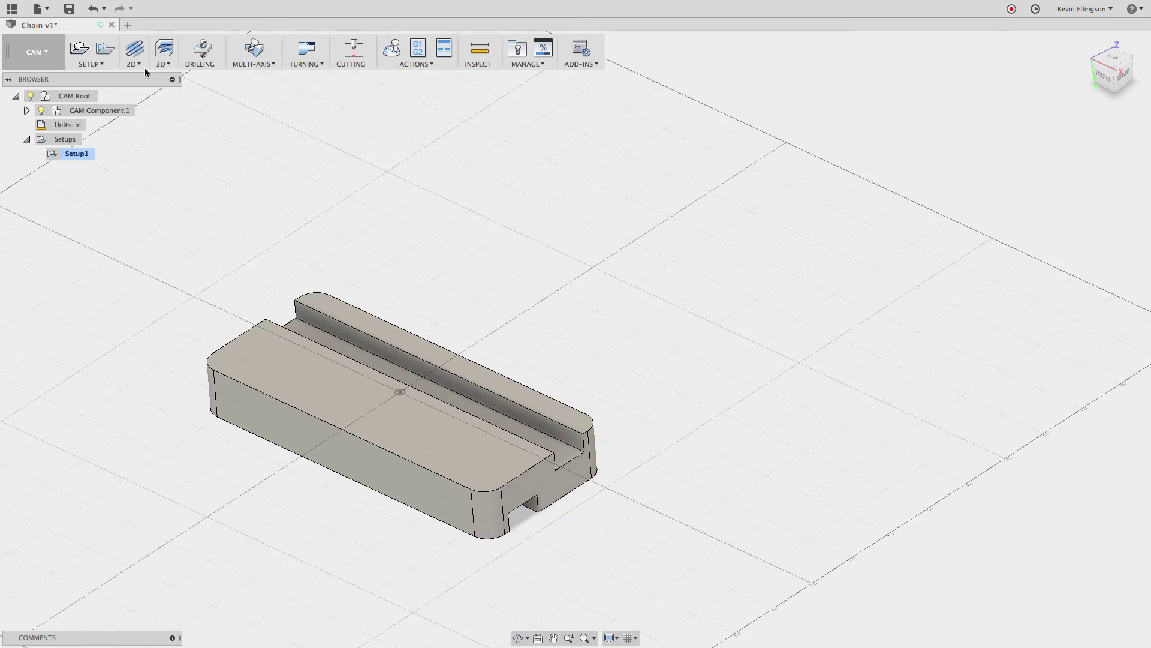
Create 2D Contour3 with the #3 Ø1/2" flat end mill and open its Geometry settings.
left_click(134, 52)
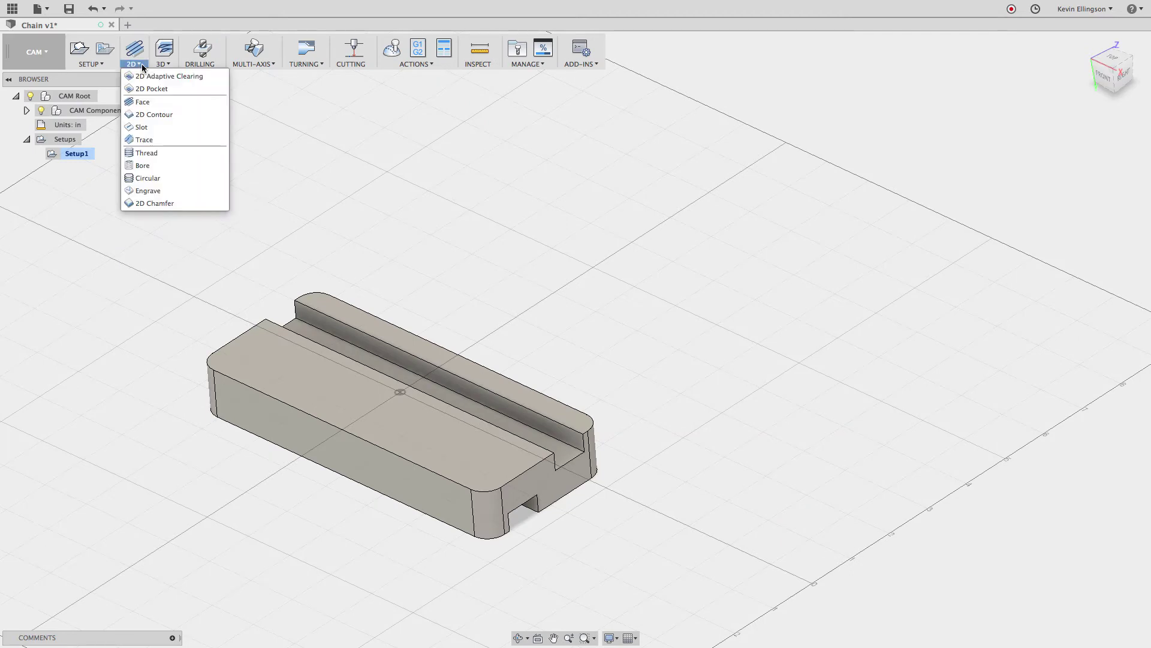
left_click(150, 116)
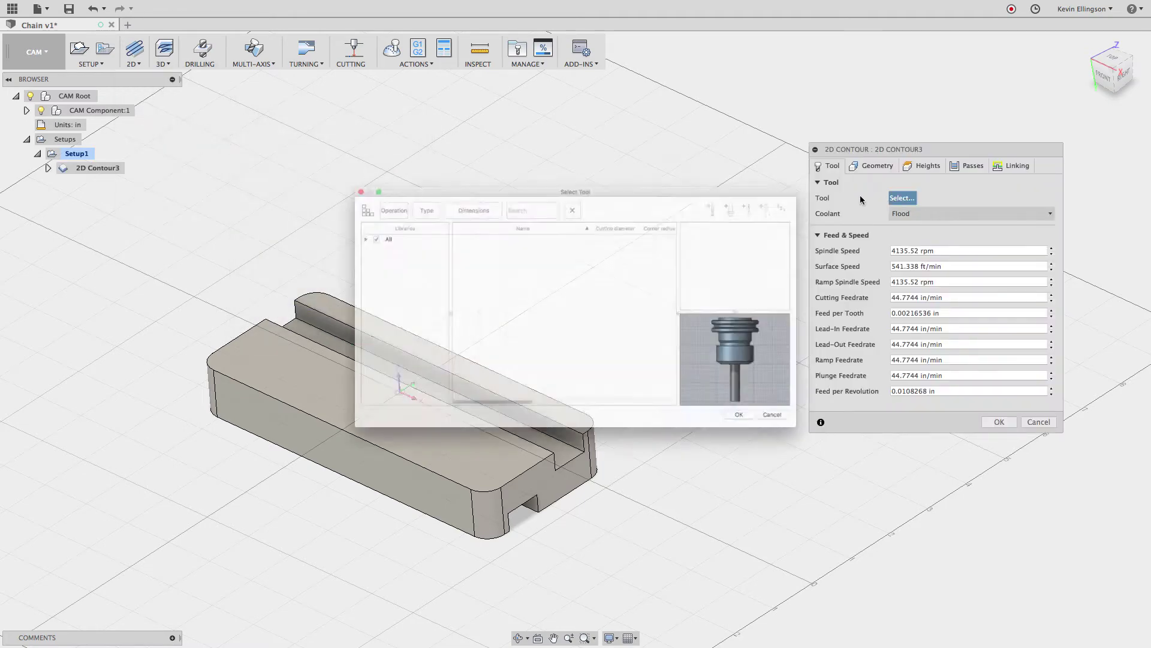
left_click(489, 227)
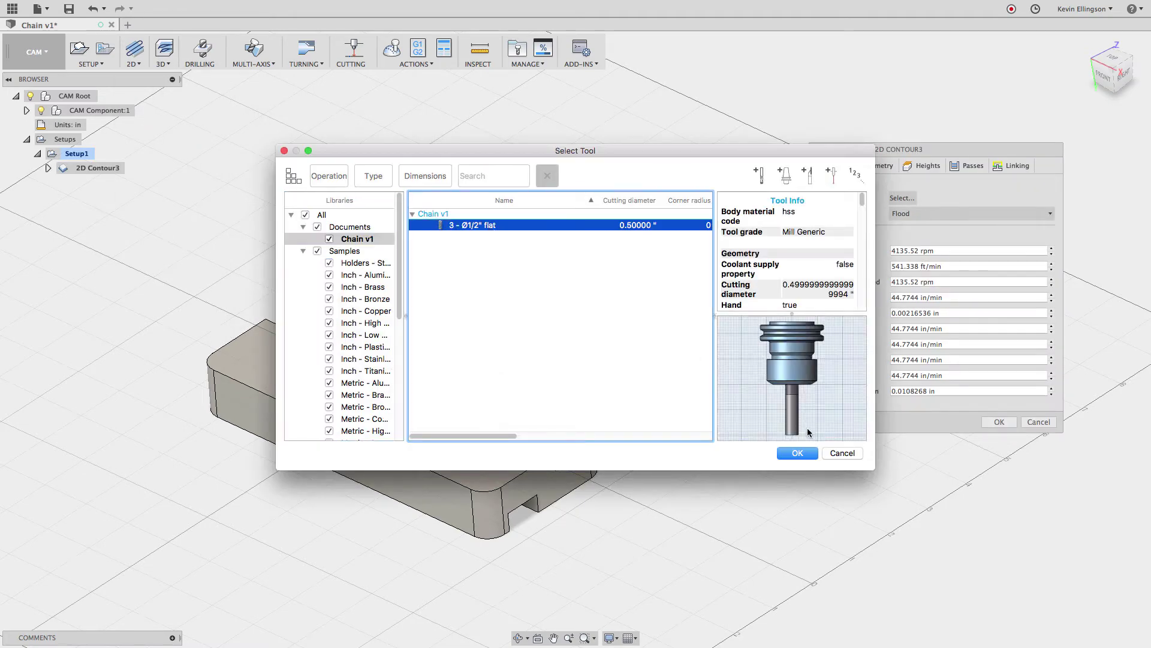
left_click(797, 453)
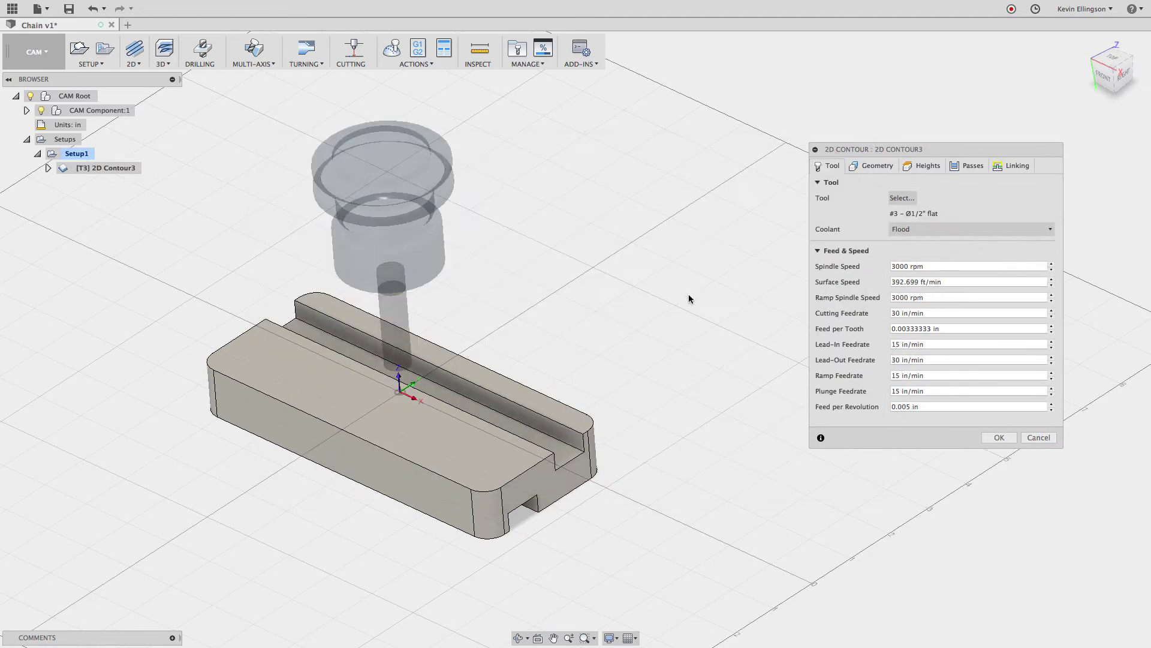
left_click(872, 166)
middle_click_drag(554, 320, 496, 462, "shift")
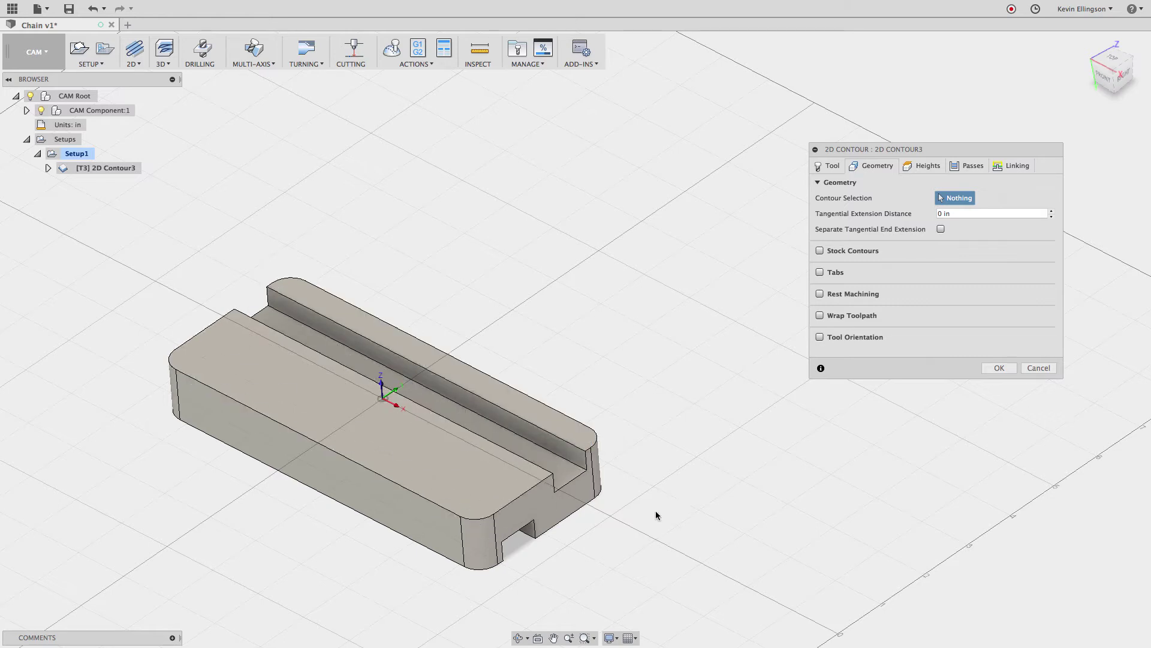
Chain the front top edge and raised wall's outer edge into a closed loop around the outline.
scroll(664, 525, "up", 2)
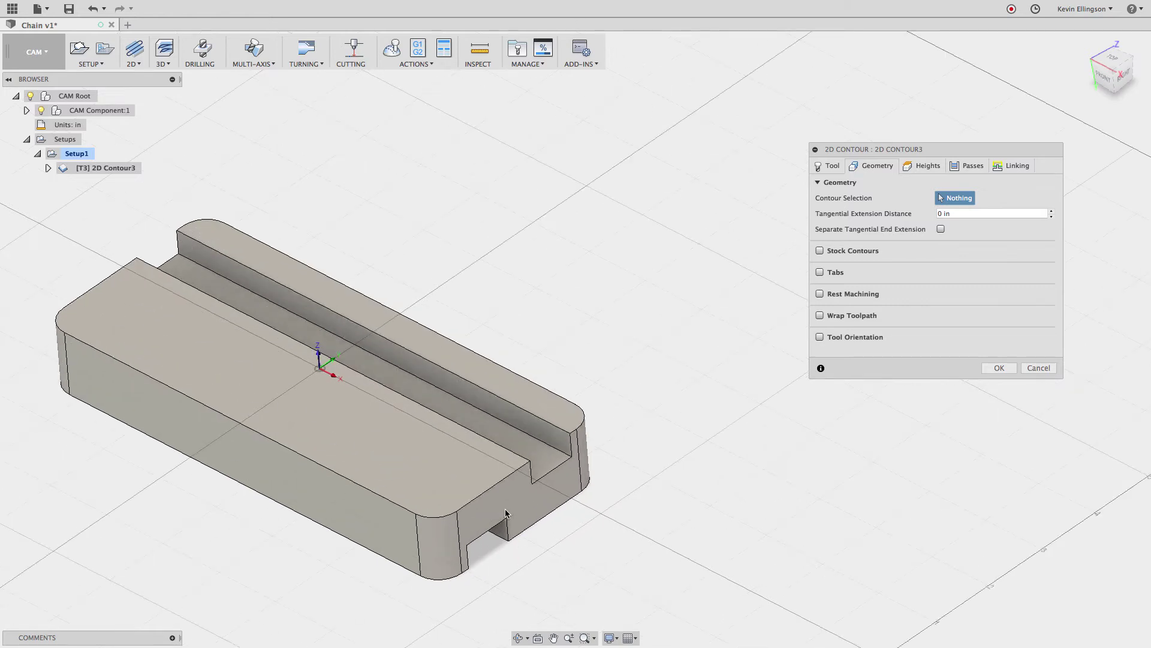
left_click(399, 504)
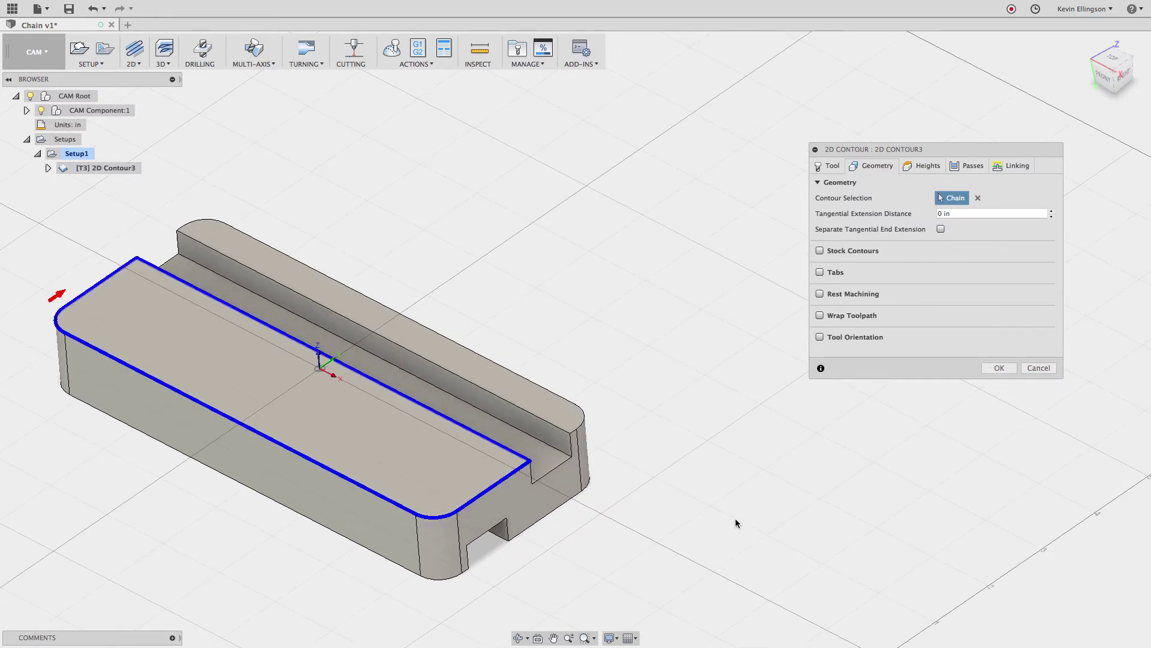
left_click(387, 504)
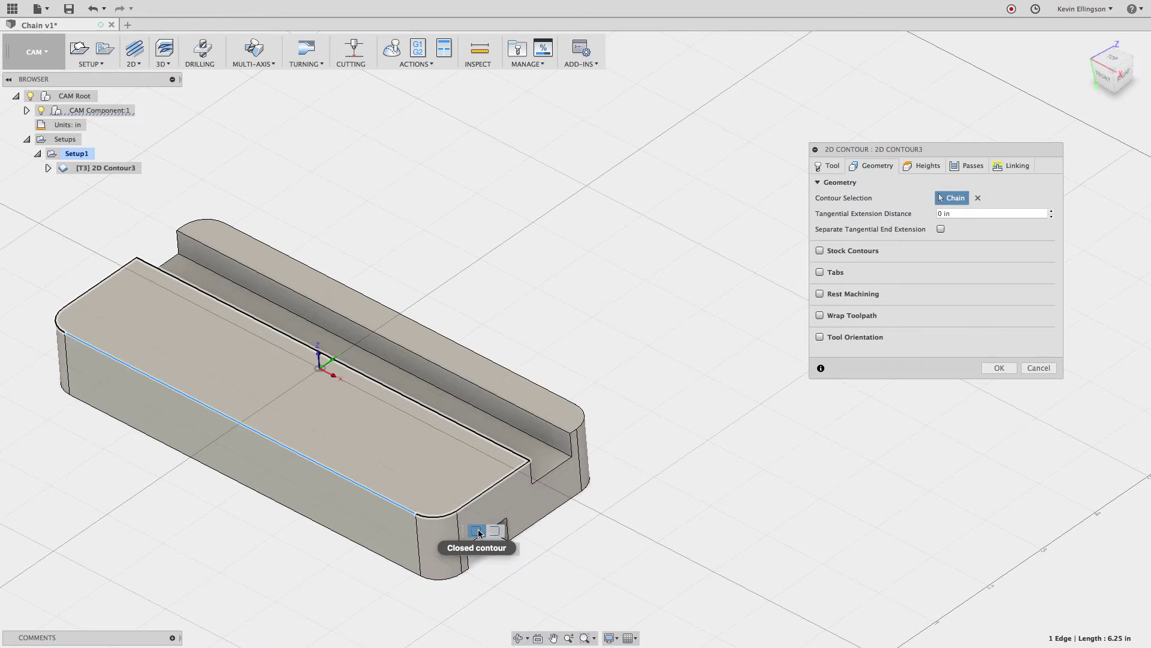
left_click(479, 533)
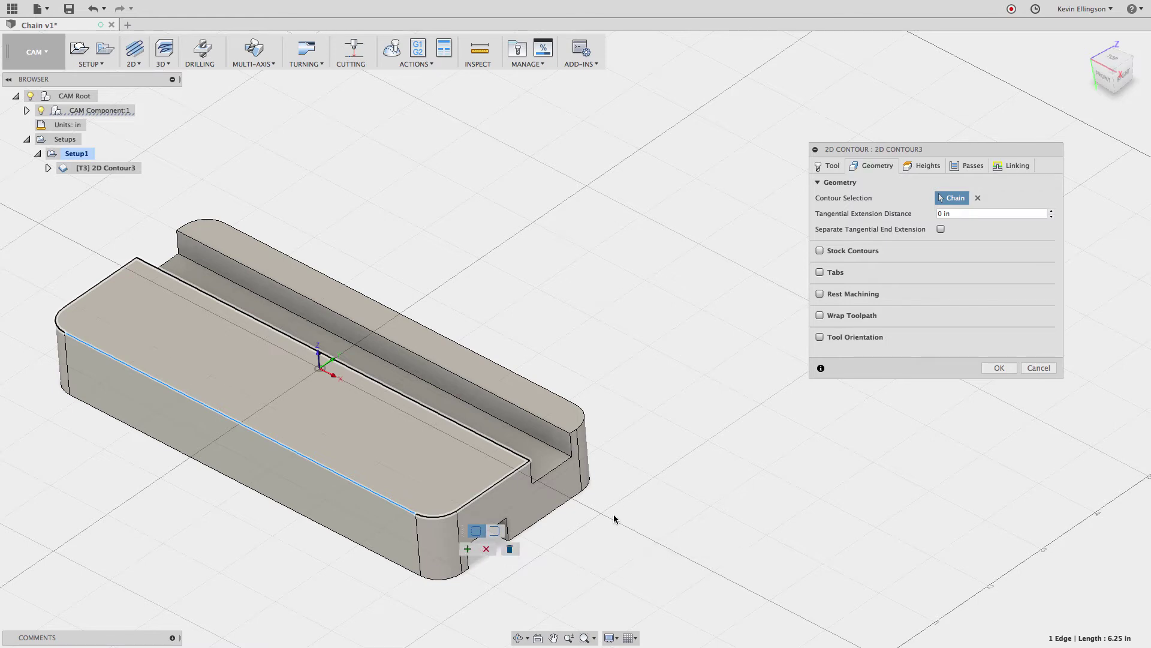
left_click(556, 471)
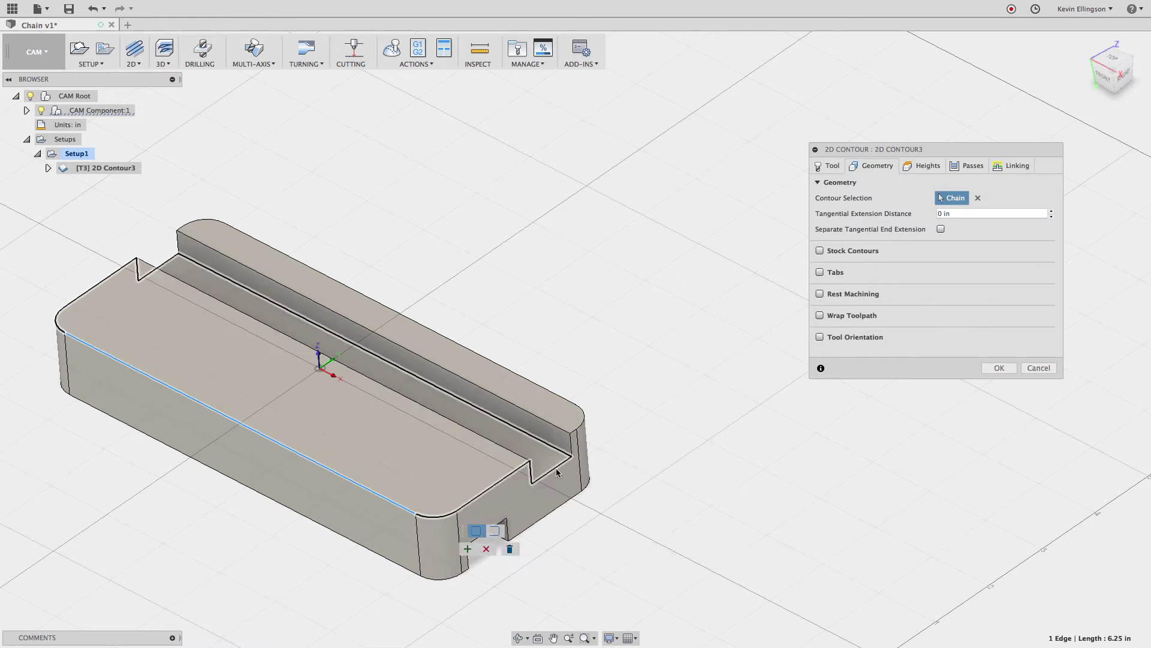
left_click(480, 356)
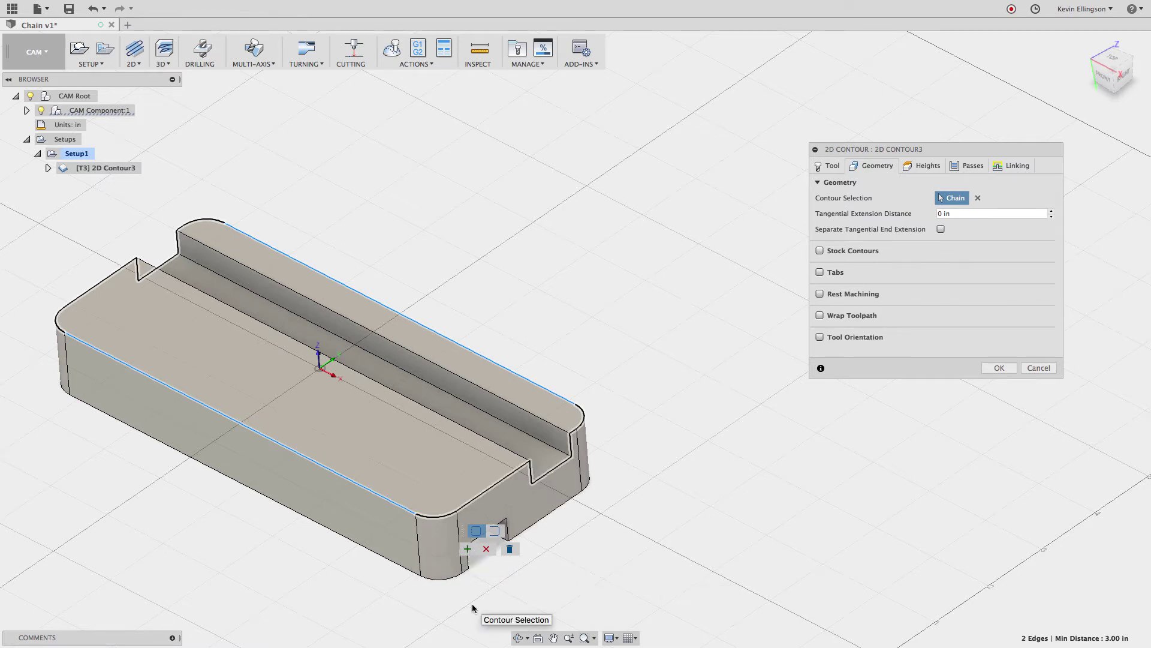
left_click(469, 548)
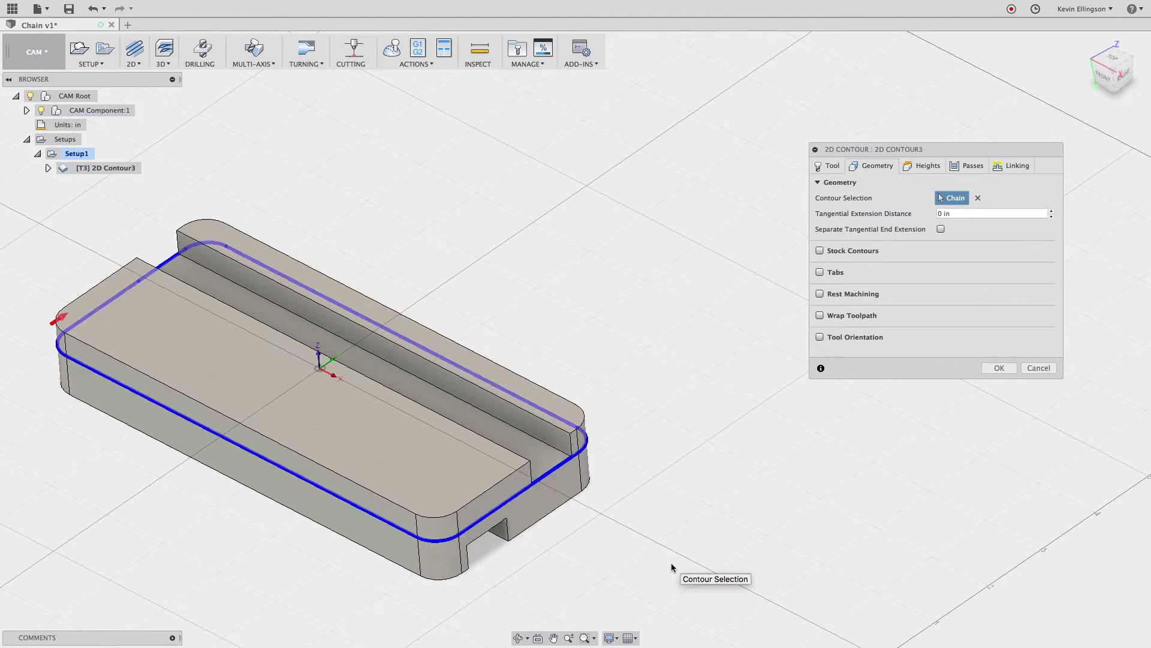
scroll(671, 562, "down", 1)
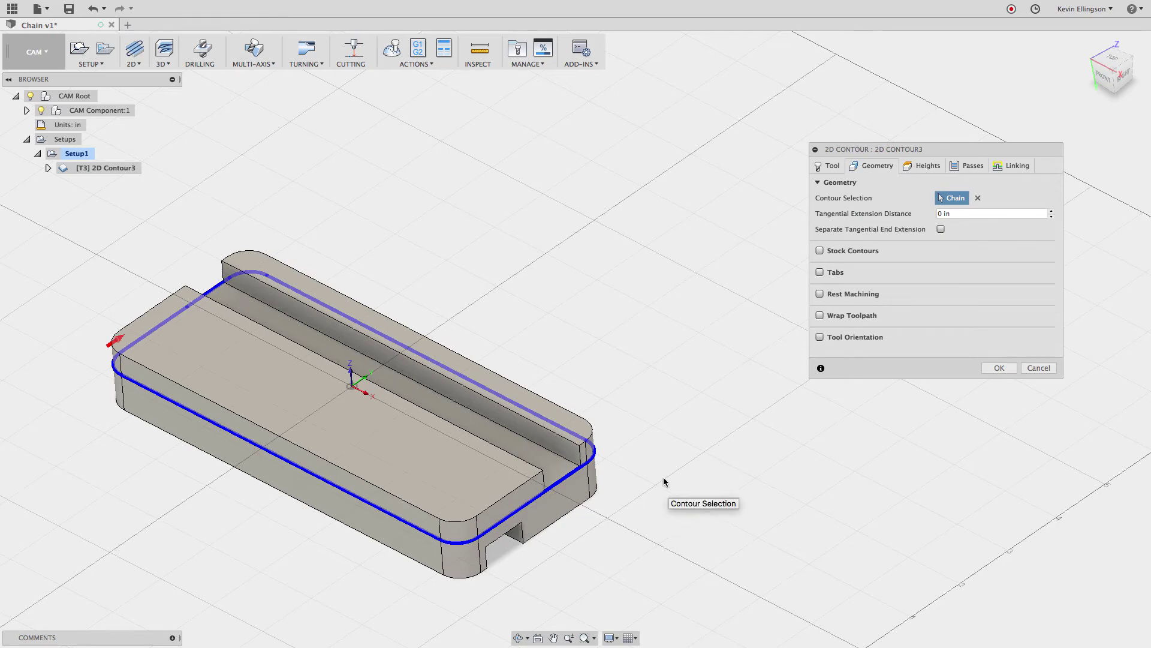
Set top height from Model top, bottom from Model bottom with -0.03 offset, then generate.
left_click(918, 172)
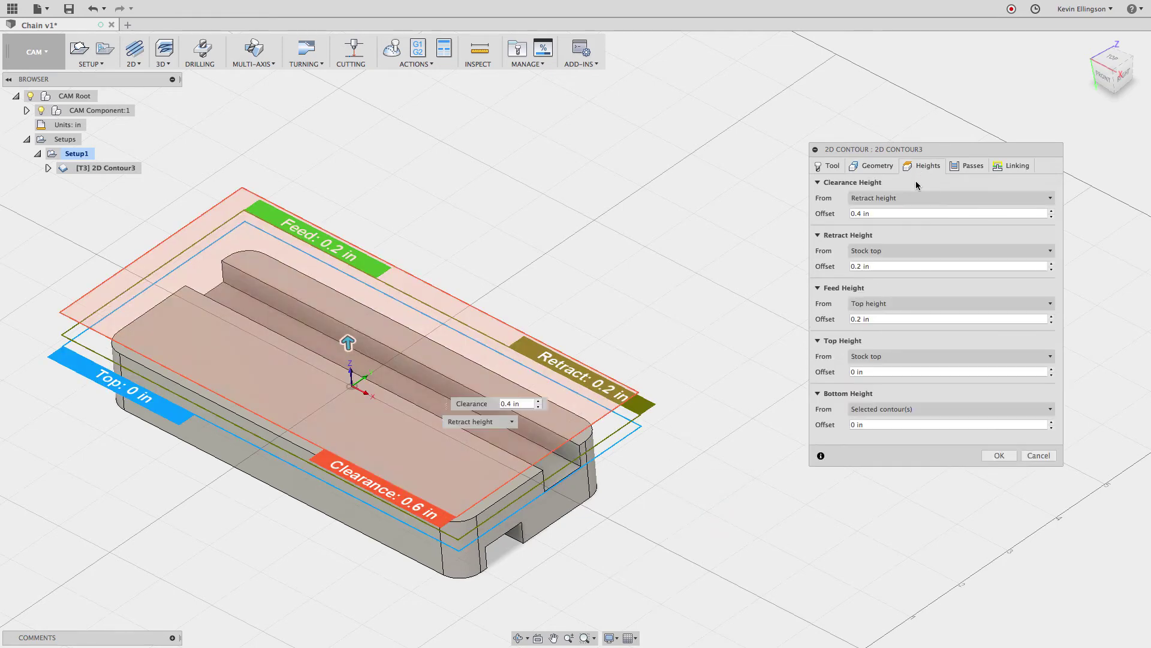
left_click(892, 359)
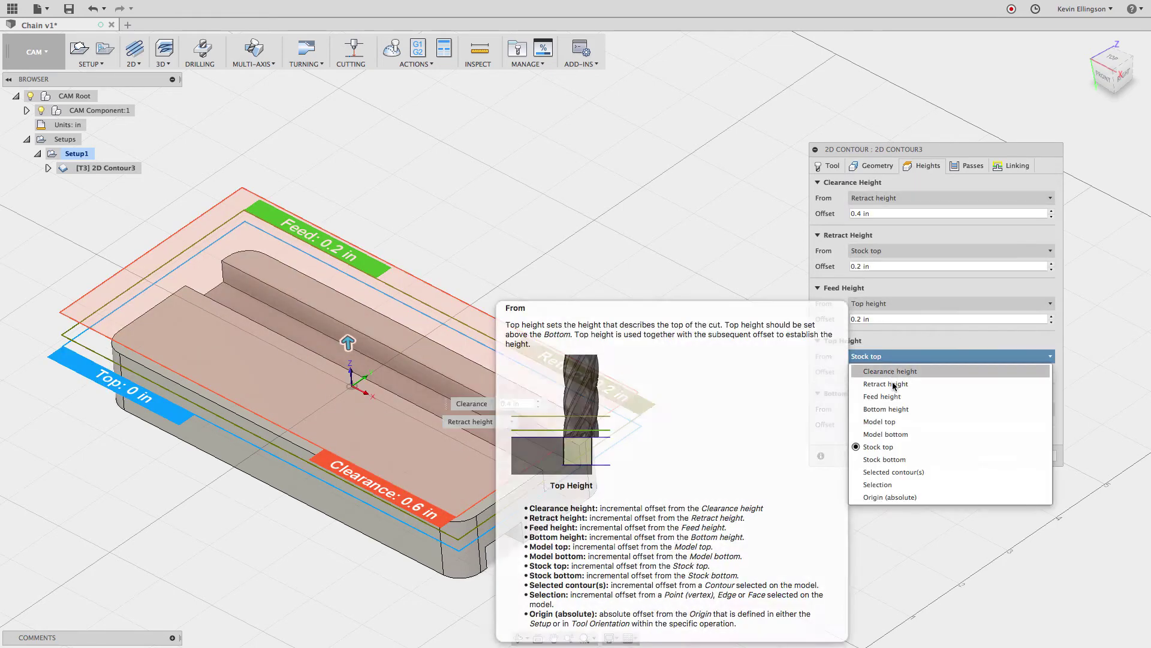
left_click(892, 423)
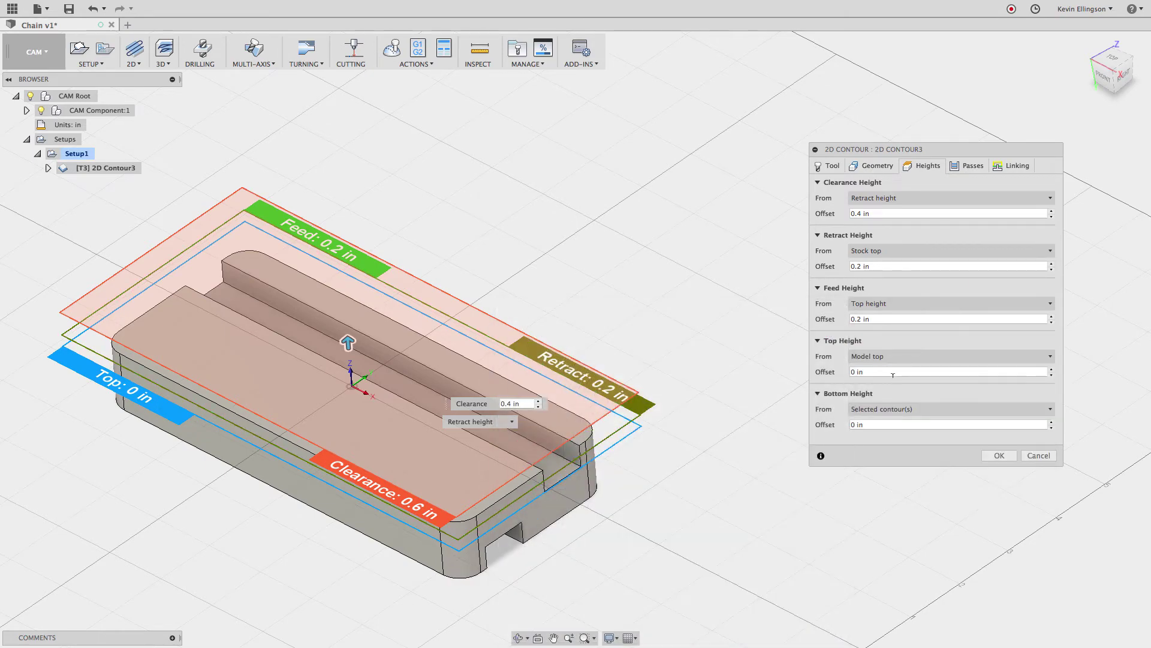
left_click(894, 410)
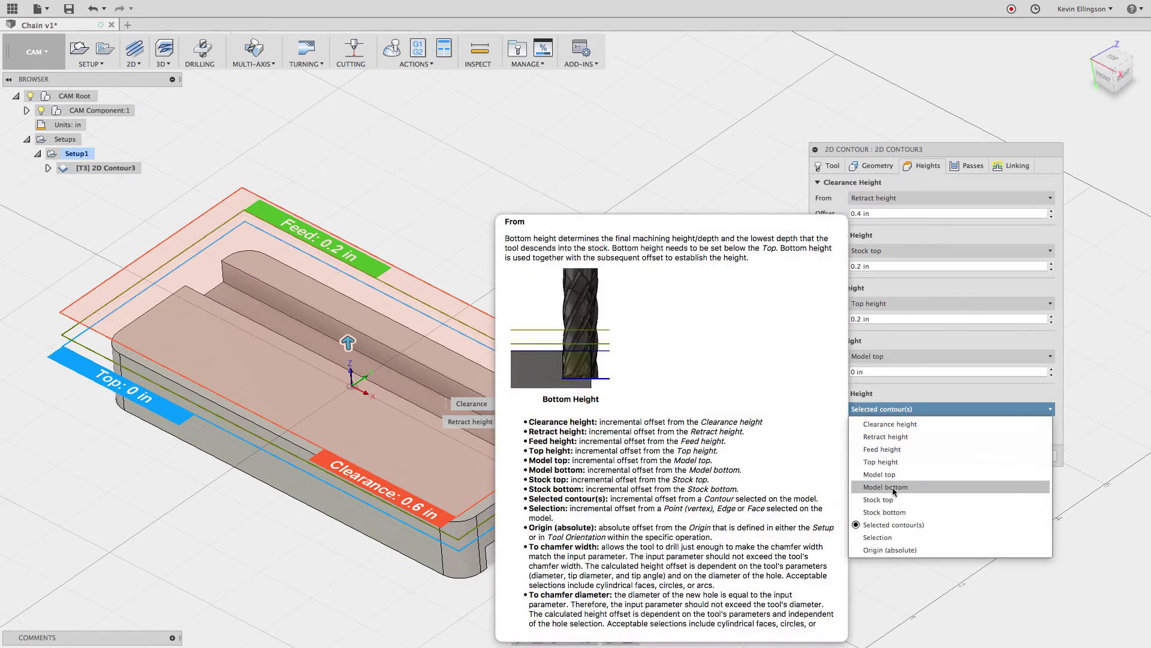
left_click(885, 487)
left_click(871, 426)
type("-.03")
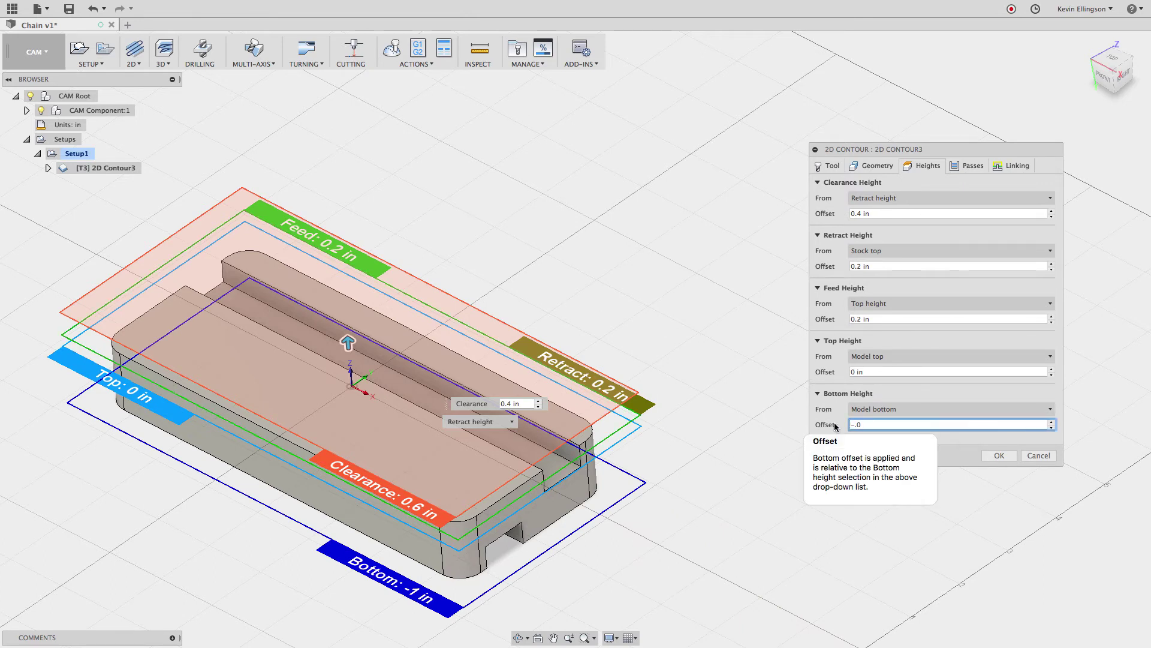
left_click(999, 456)
scroll(843, 447, "down", 2)
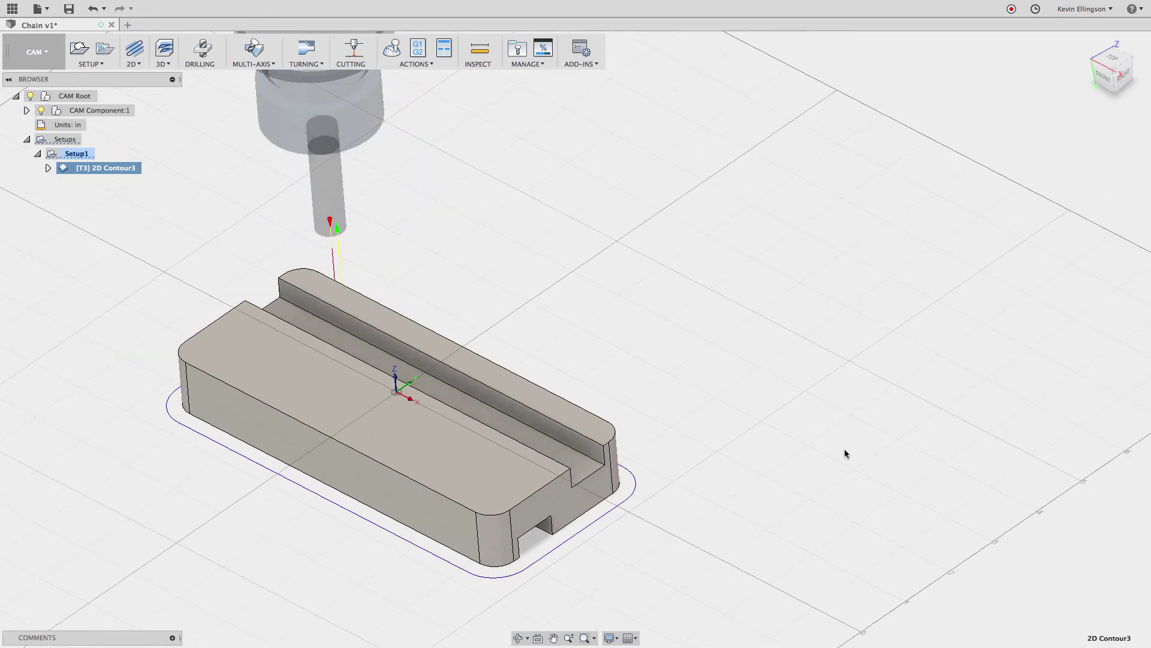
middle_click_drag(844, 450, 470, 298, "shift")
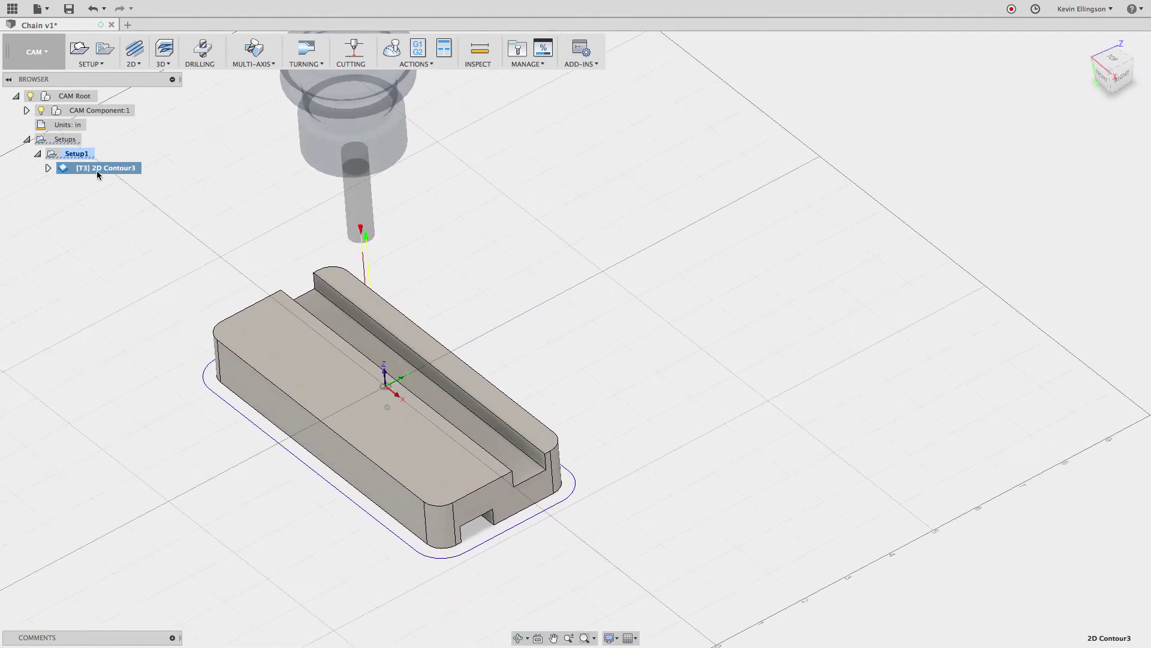
Edit 2D Contour3 to add an entry position on the part's front edge and regenerate.
right_click(98, 174)
left_click(216, 186)
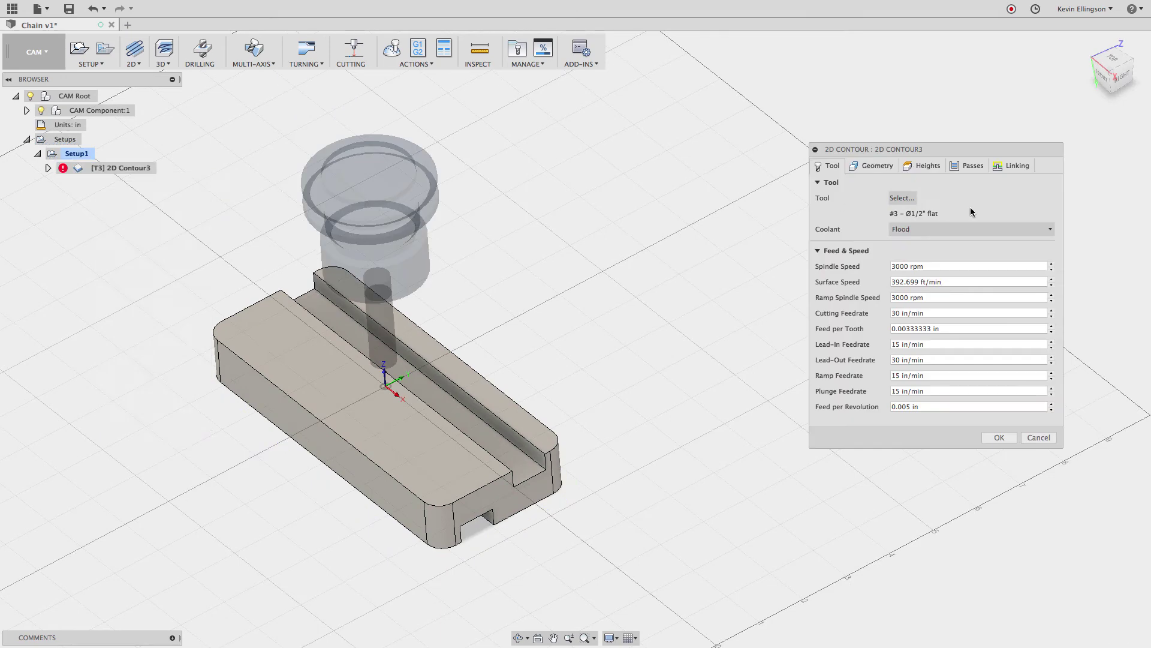
left_click(1012, 166)
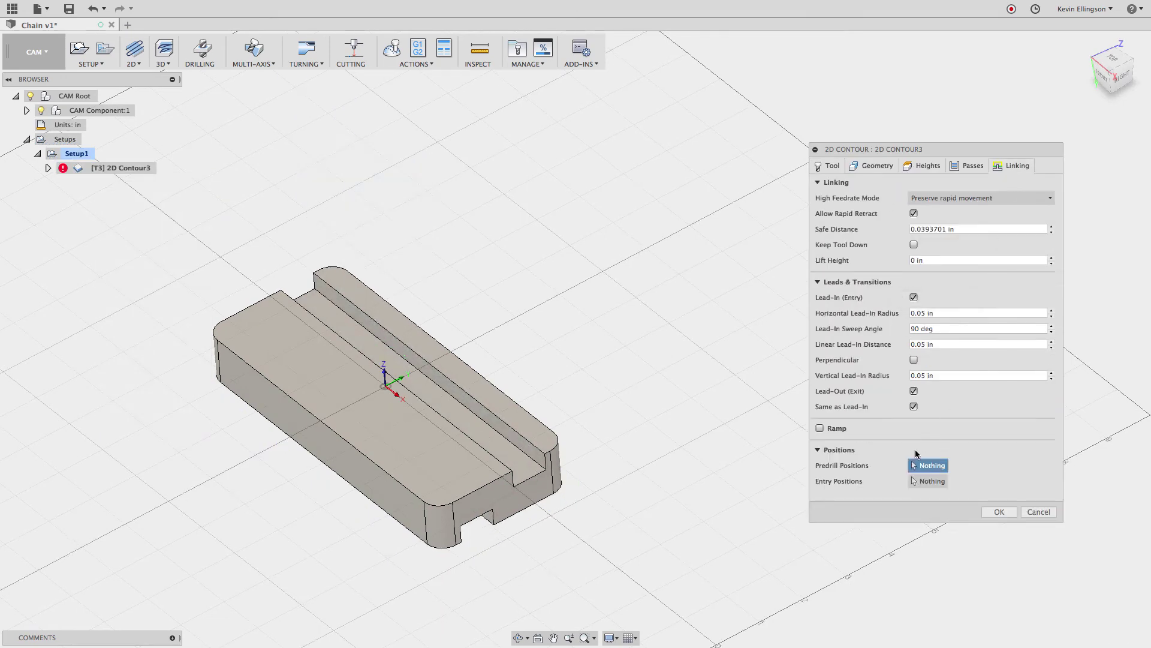
left_click(913, 480)
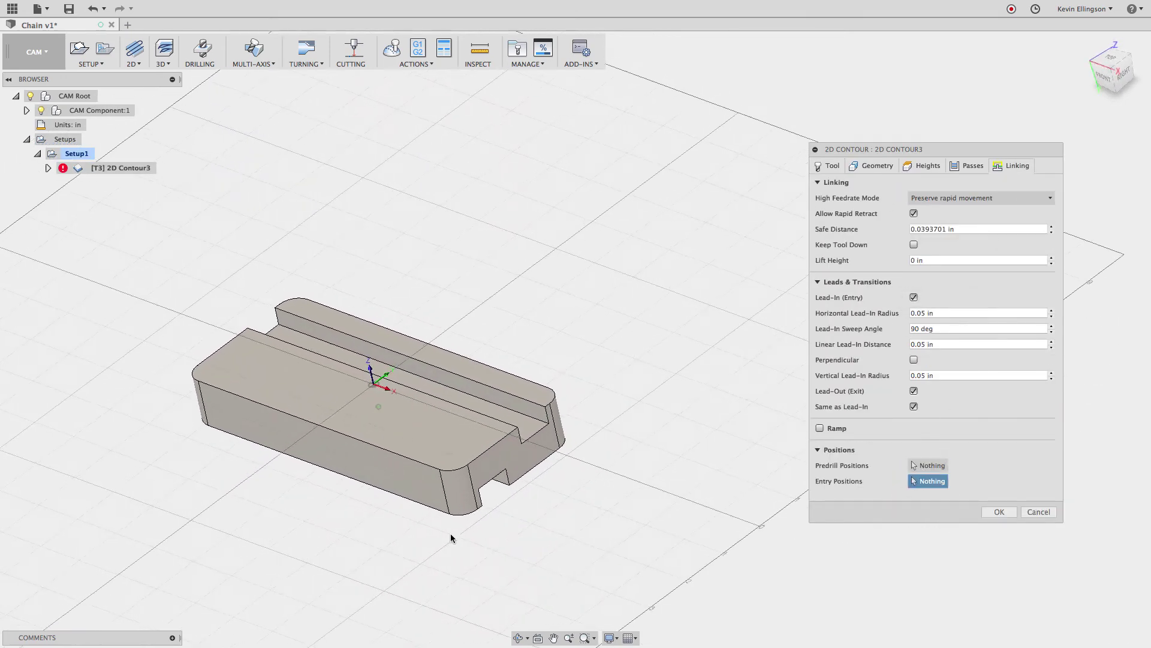
left_click(350, 436)
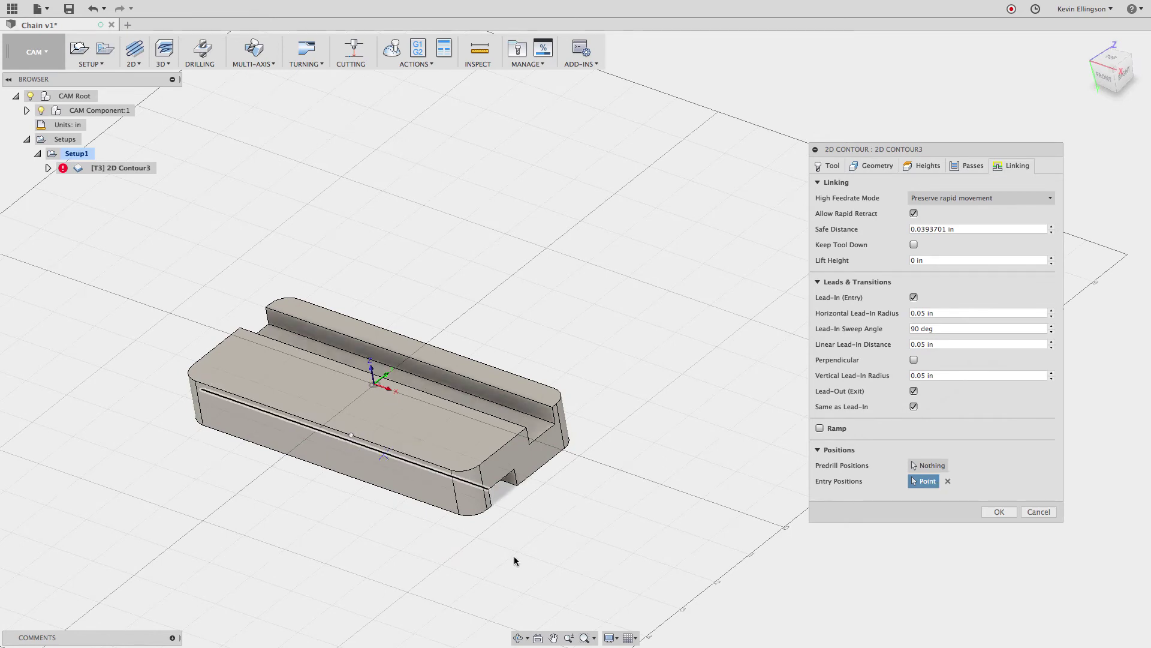
left_click(997, 513)
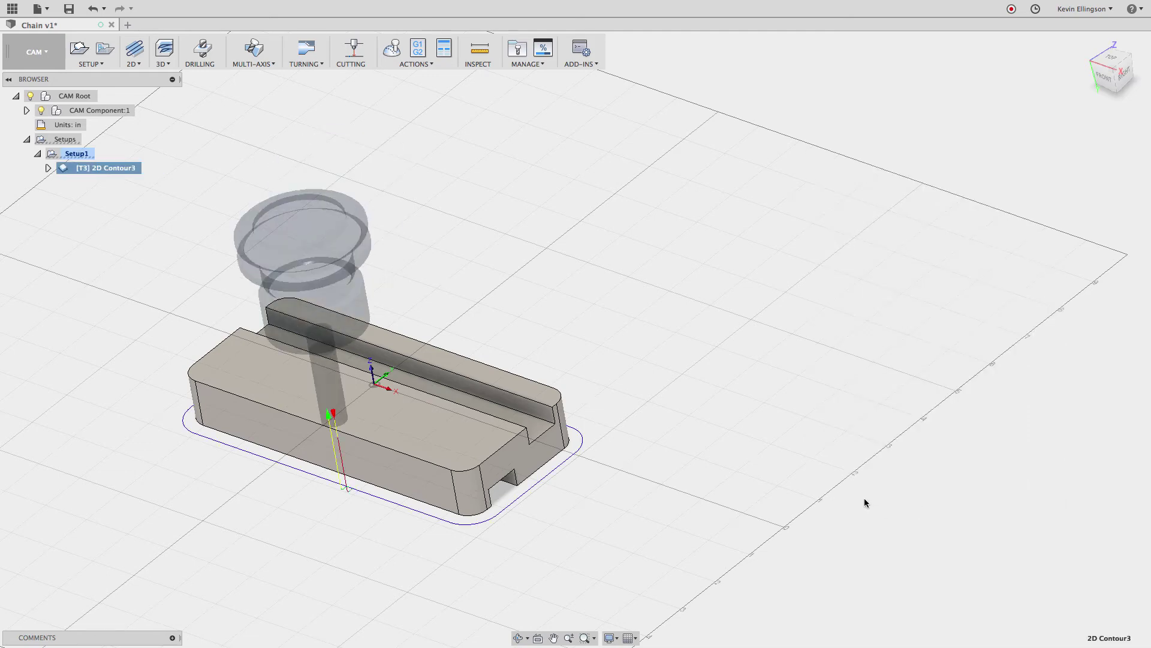
middle_click_drag(864, 503, 703, 431, "shift")
left_click(192, 257)
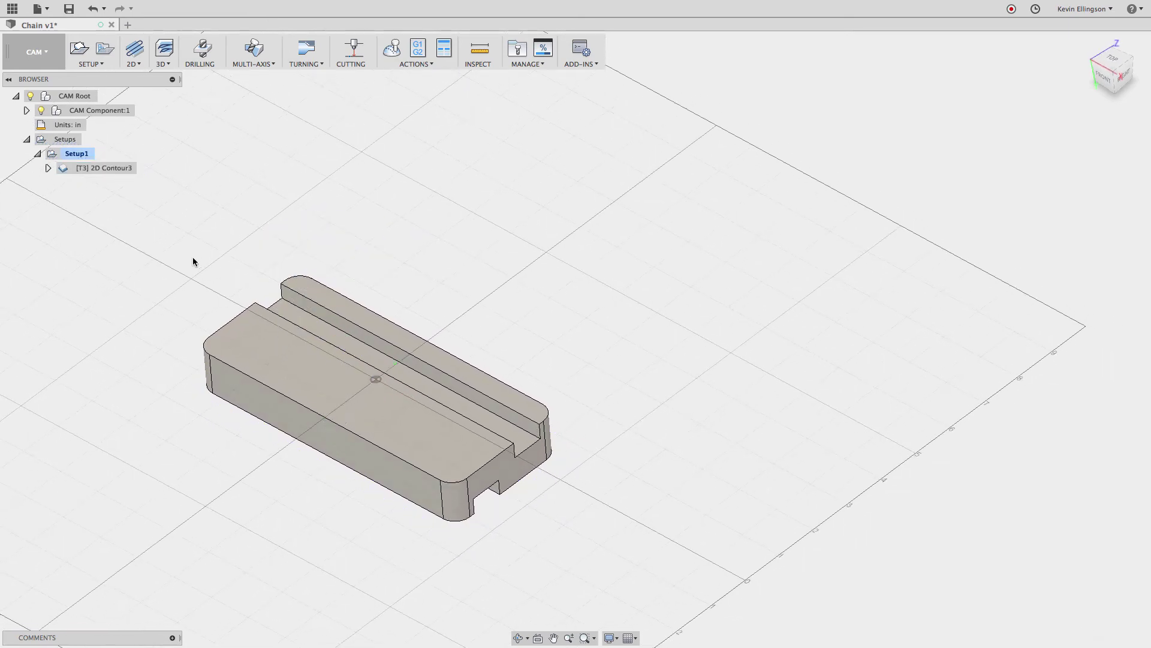
scroll(512, 457, "up", 2)
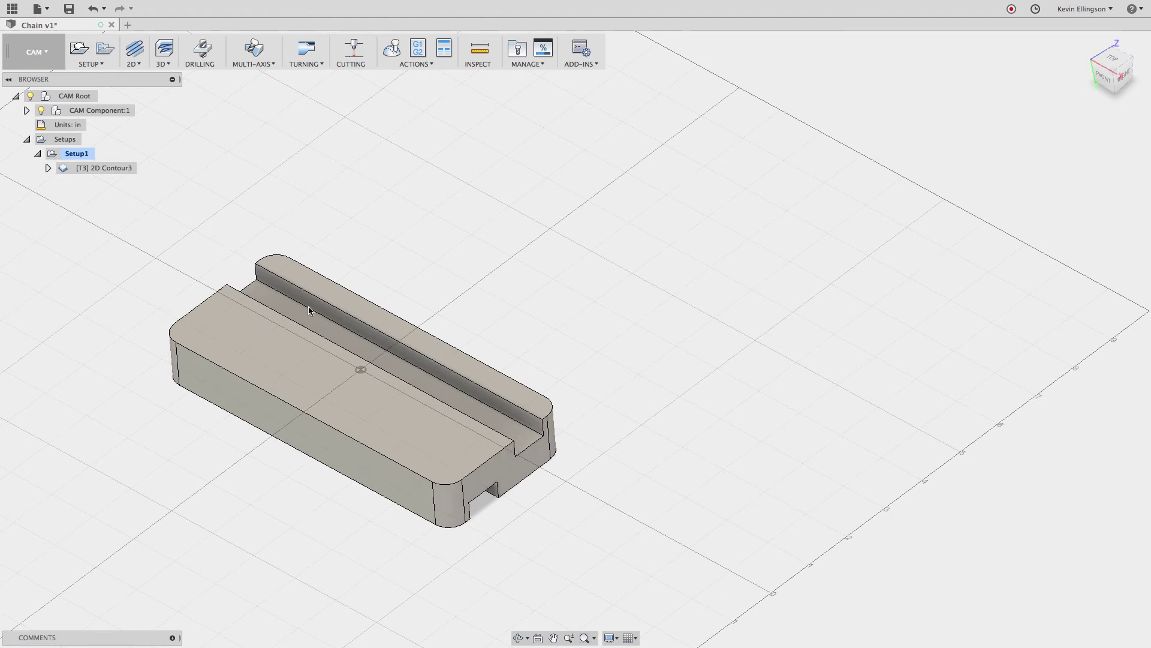
Create a 2D Chamfer using tool 19, the Ø1/2" 45° chamfer mill from Tutorial - Inch.
left_click(138, 63)
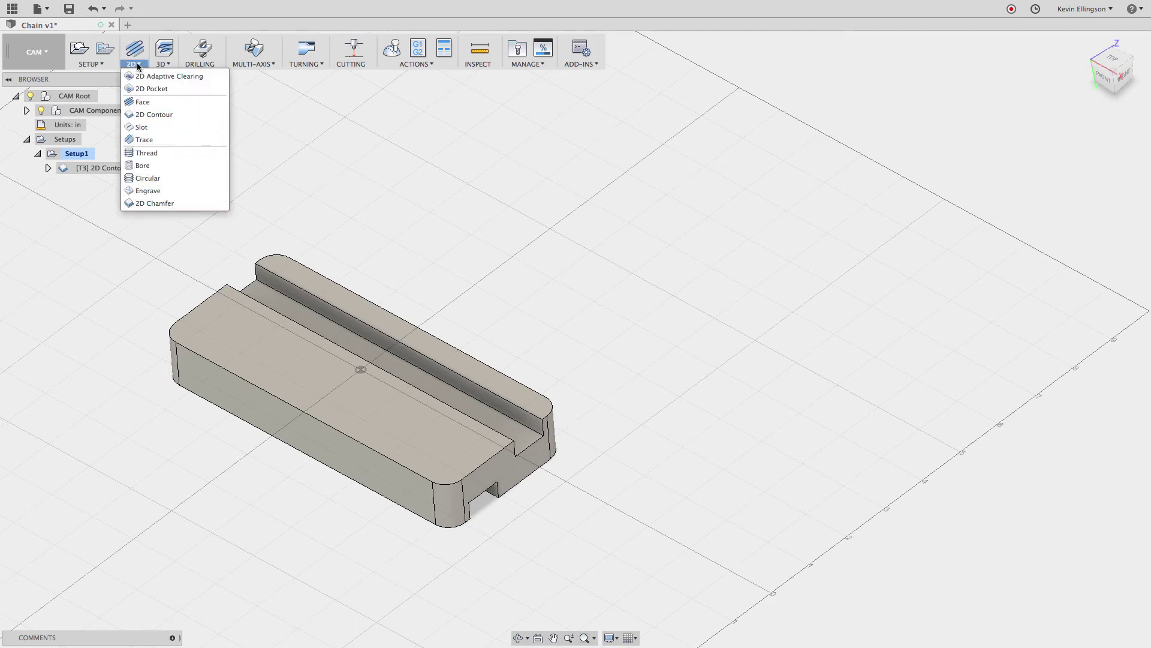
left_click(156, 204)
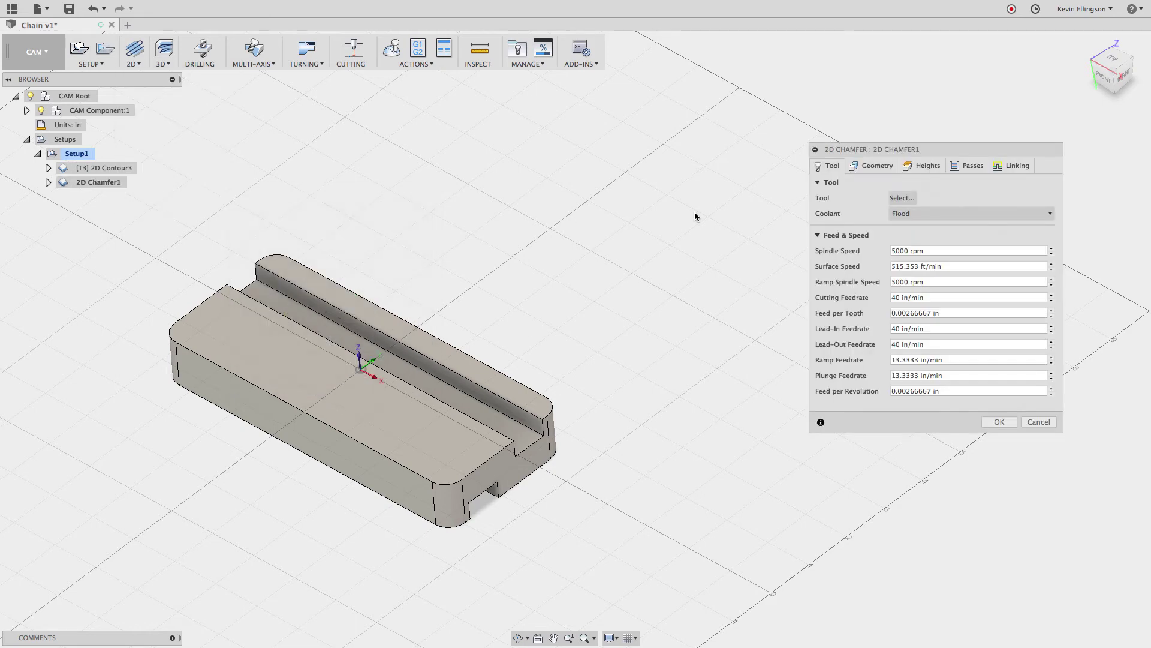
left_click(902, 198)
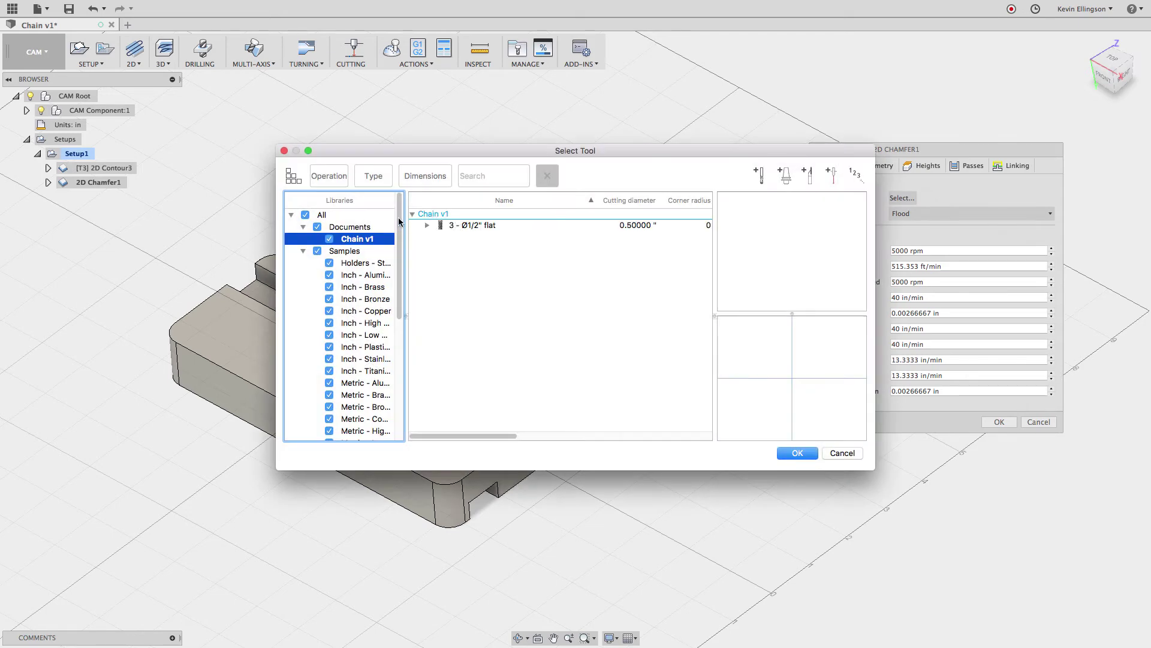
left_click_drag(398, 222, 397, 354)
left_click(372, 384)
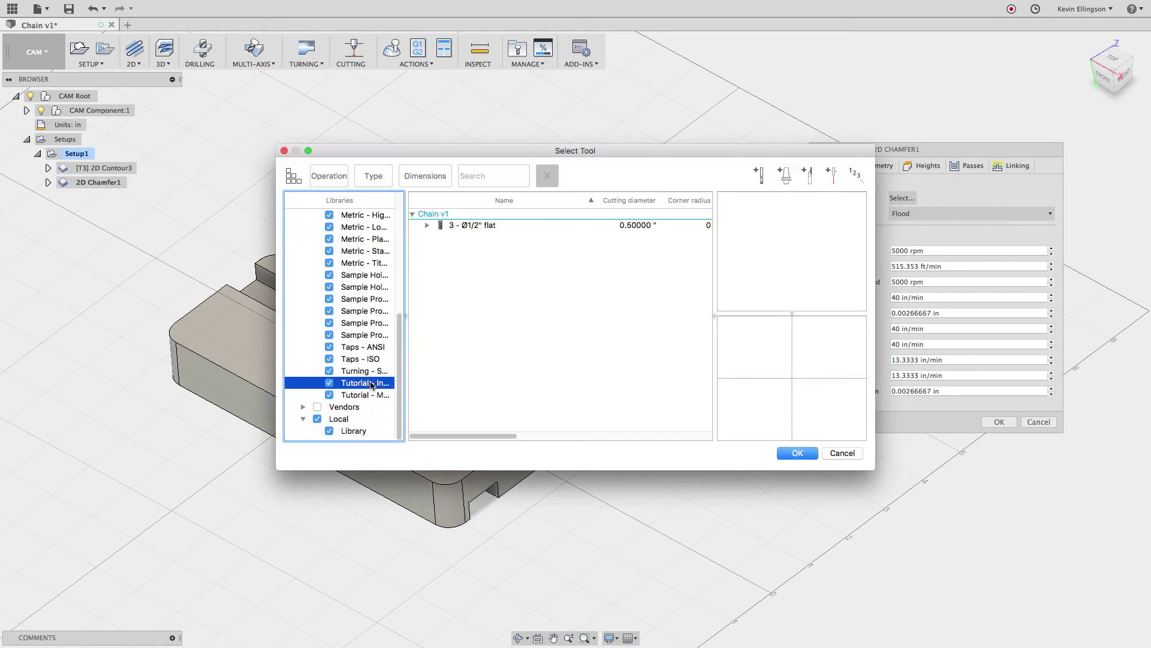
scroll(534, 363, "down", 1)
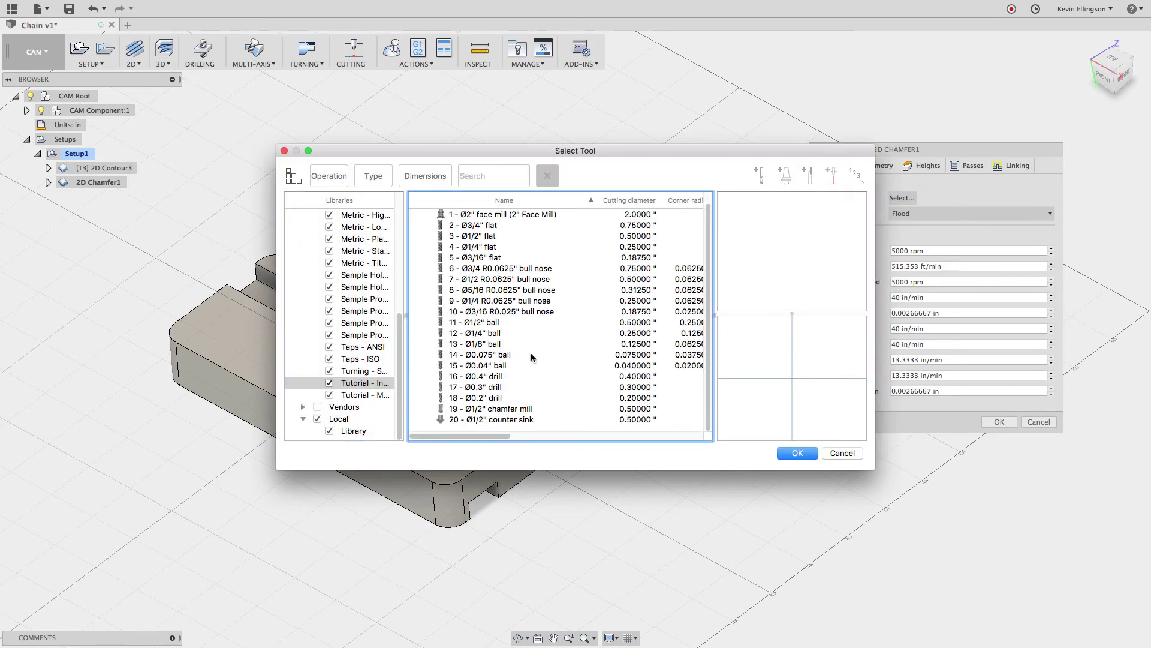
left_click(494, 411)
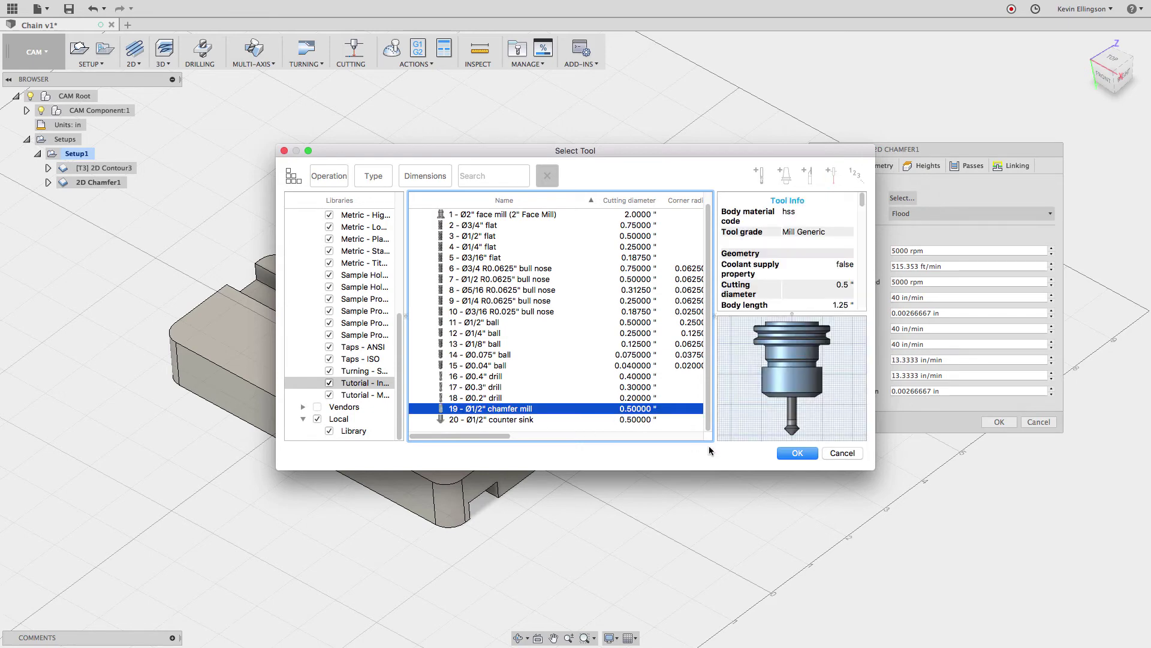
left_click(790, 453)
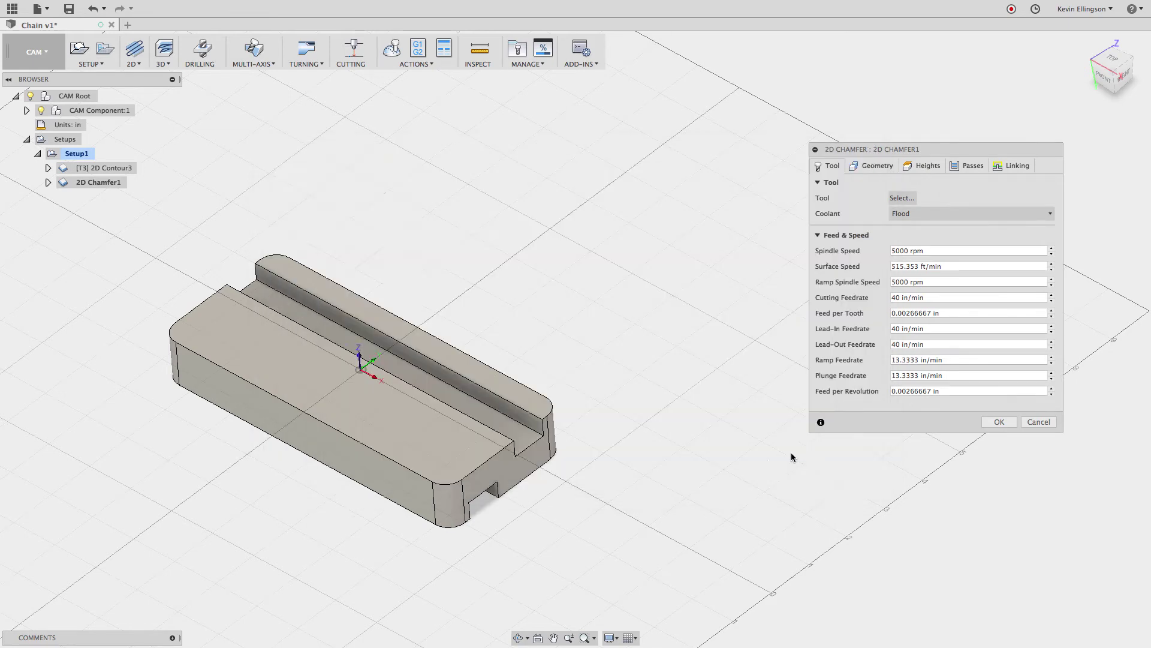
Chain the front step edge, rounded corner and long left top edge as one open contour for 2D Chamfer1.
left_click(871, 168)
scroll(507, 456, "up", 2)
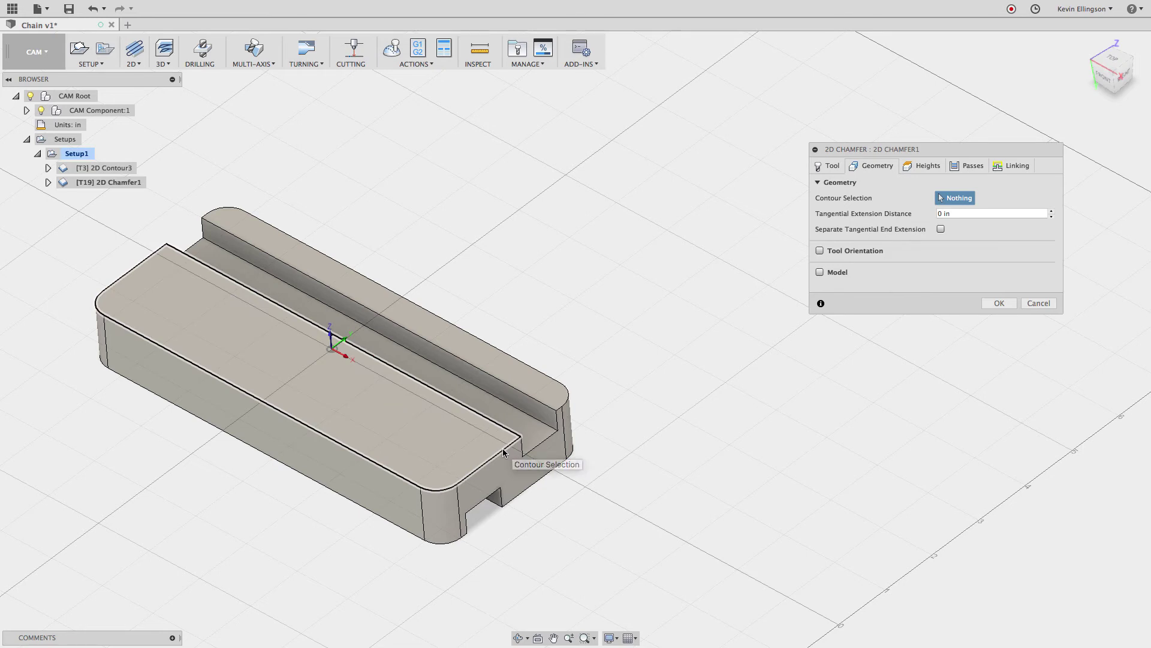
left_click(507, 458)
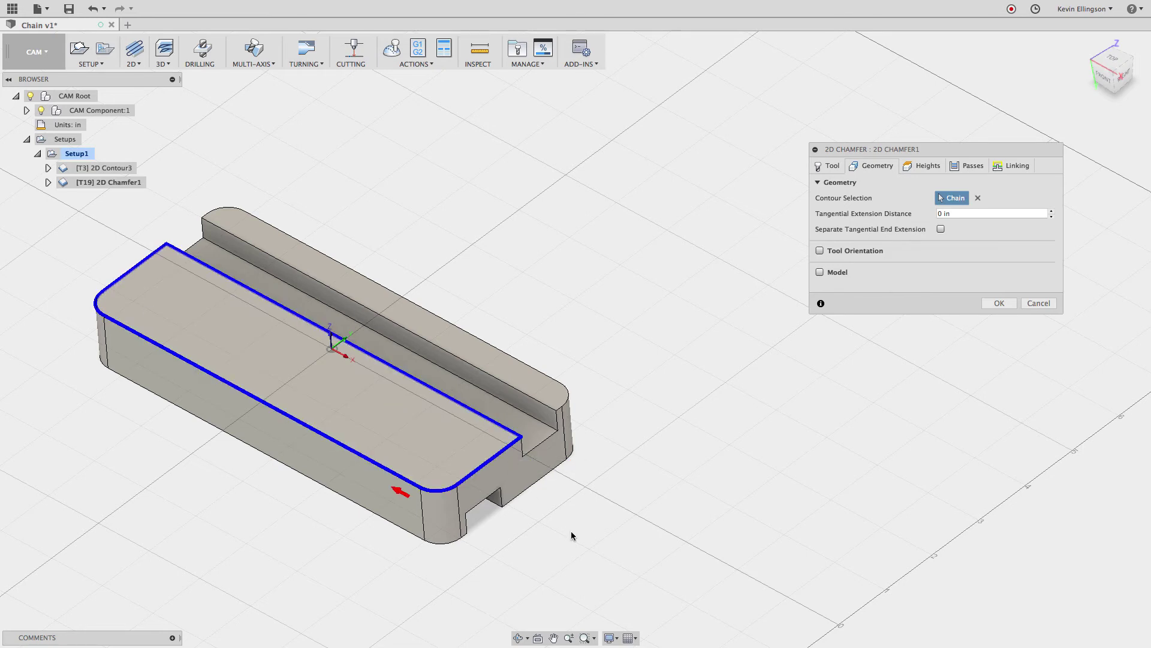
left_click(498, 456)
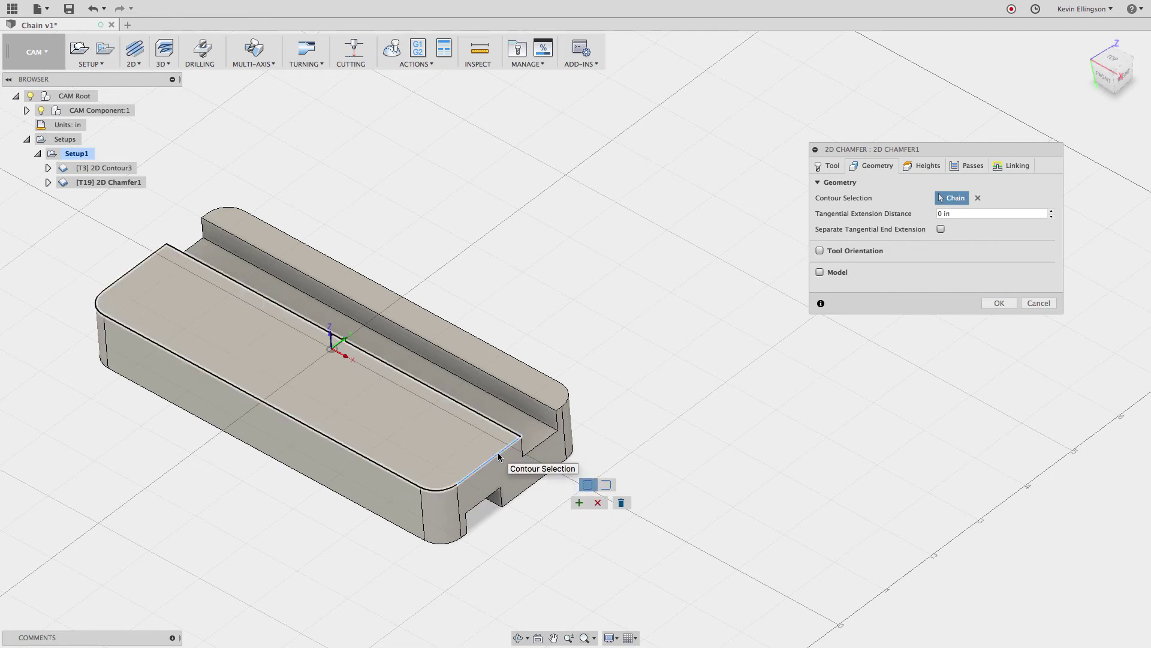
left_click(607, 485)
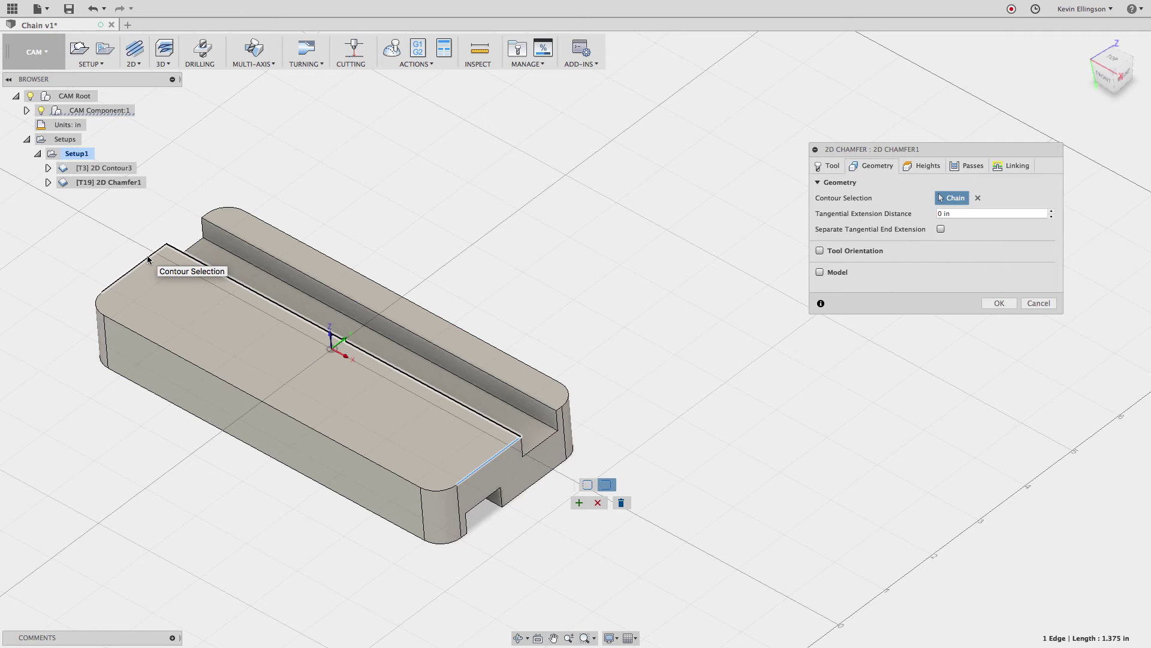
left_click(442, 492)
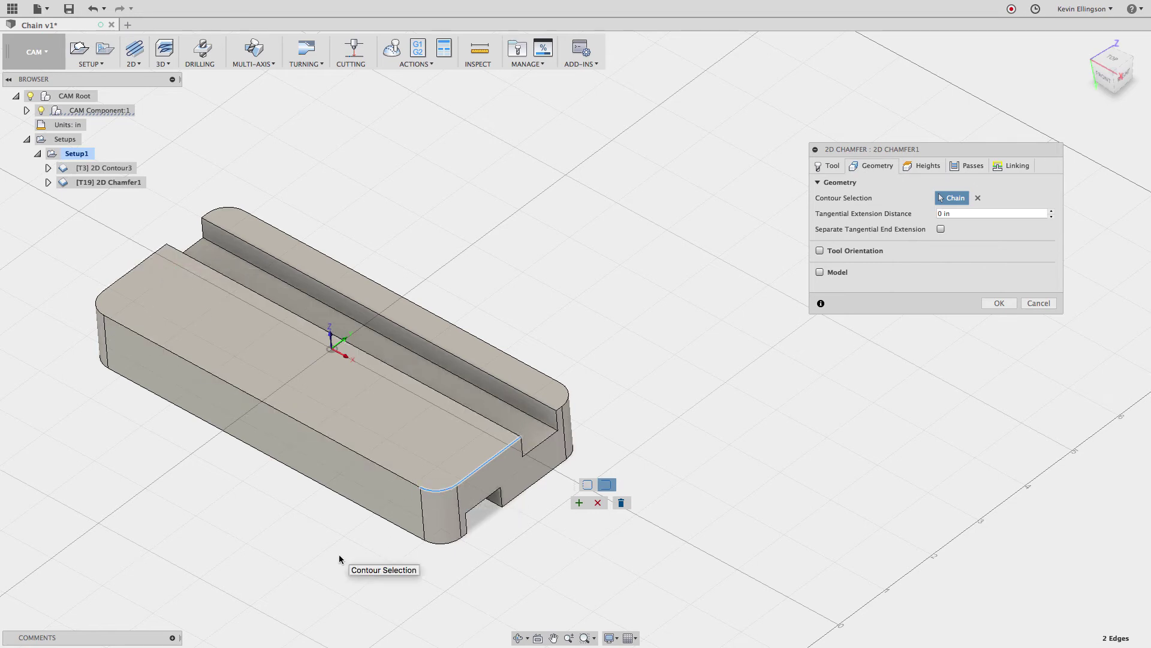
left_click(158, 251)
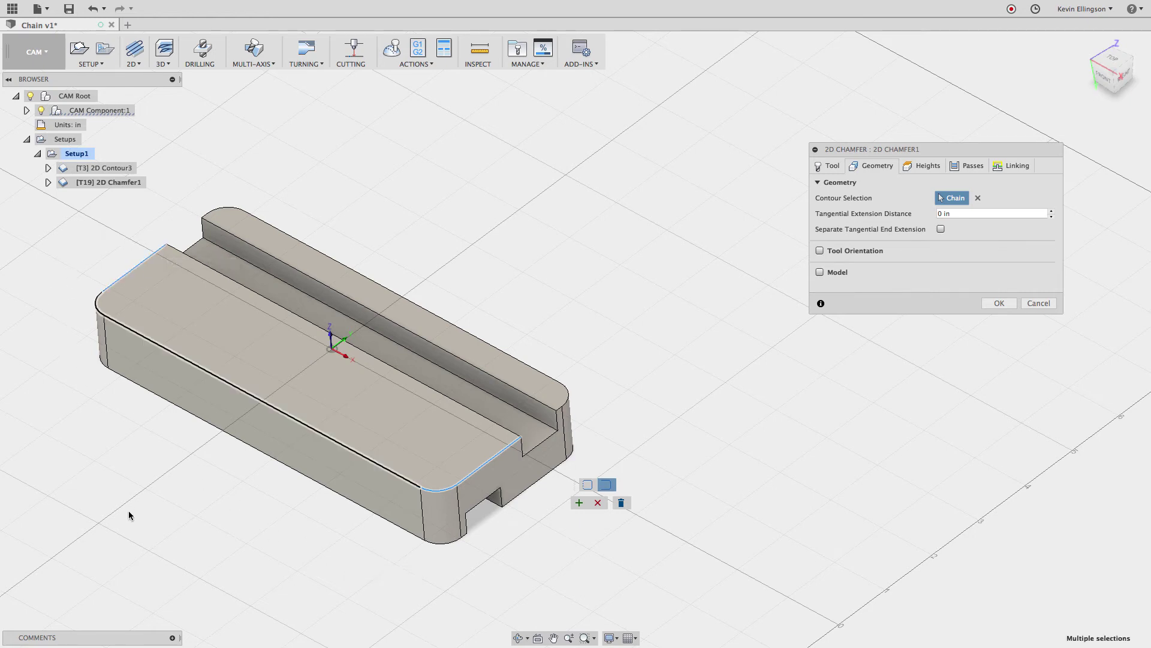
left_click(580, 504)
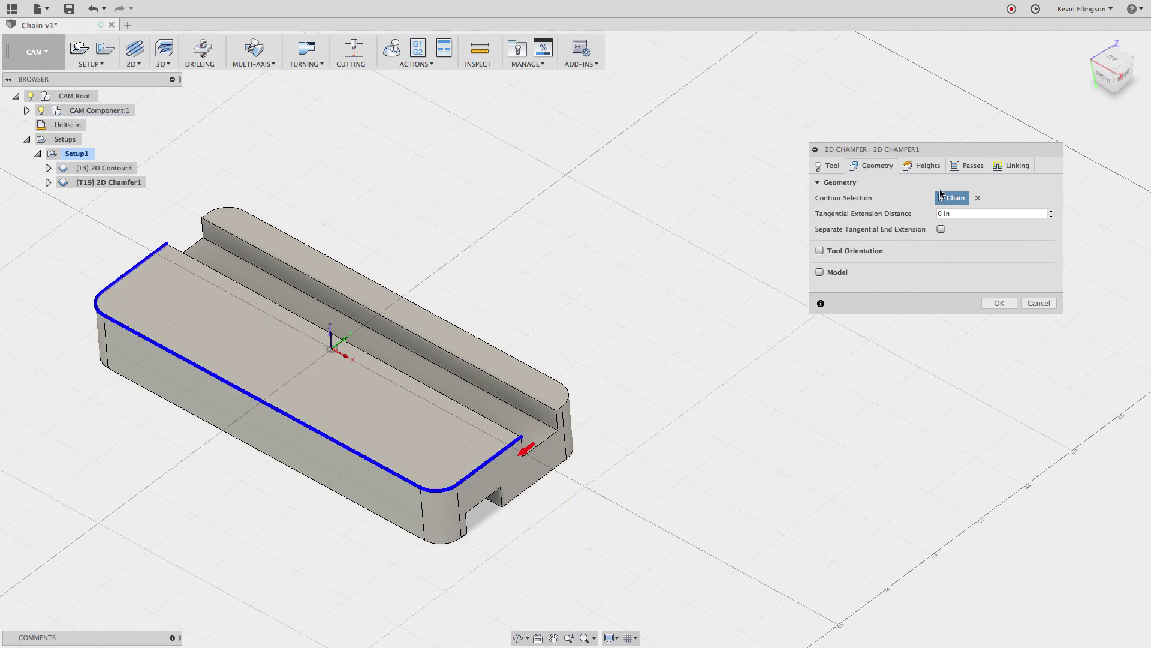
Set the chamfer width to 0.01 in, generate the 2D Chamfer1 toolpath, and inspect it.
left_click(968, 168)
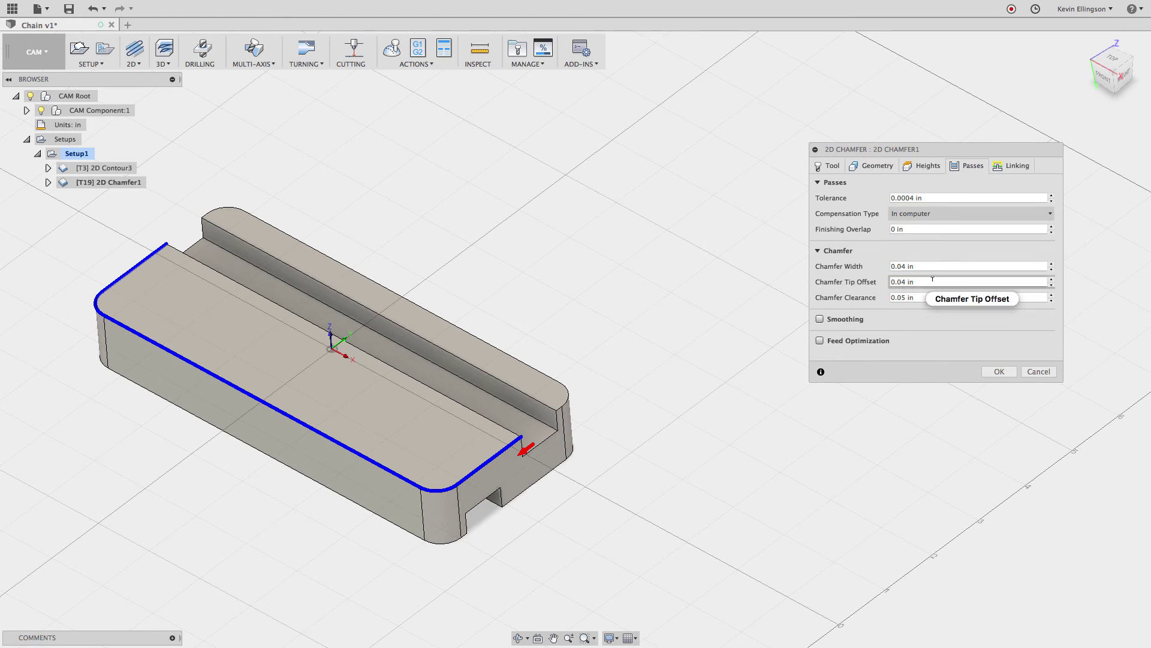
left_click(892, 267)
type(".01")
left_click(990, 371)
left_click(997, 373)
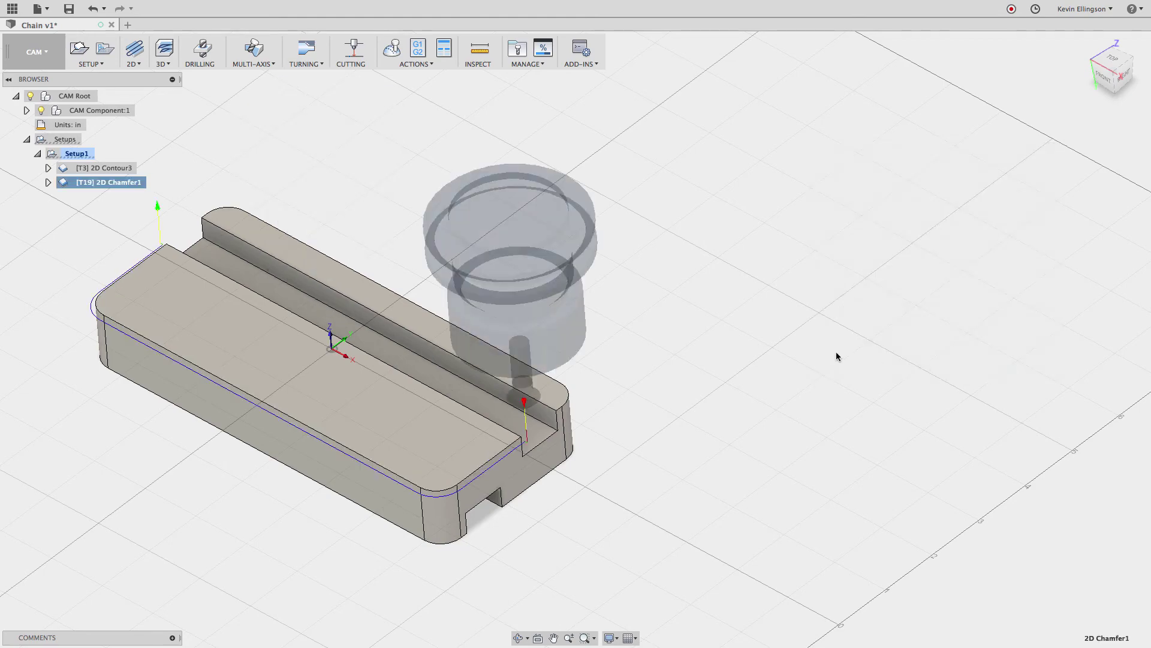
scroll(836, 356, "right", 10, "shift")
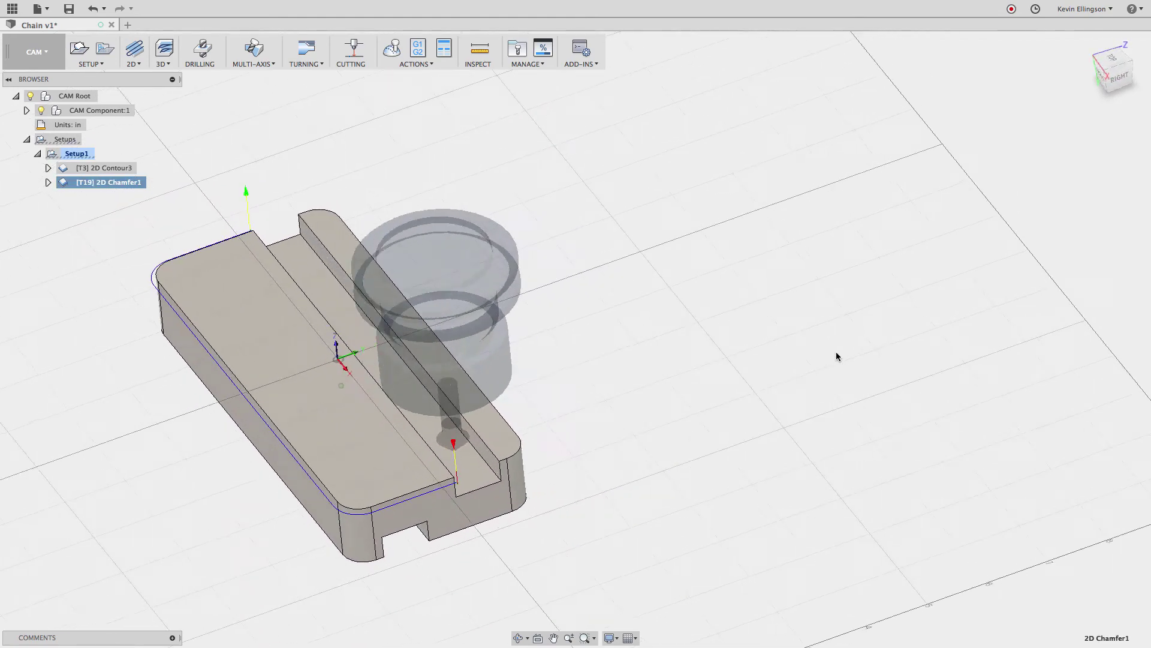
middle_click_drag(836, 356, 698, 361, "shift")
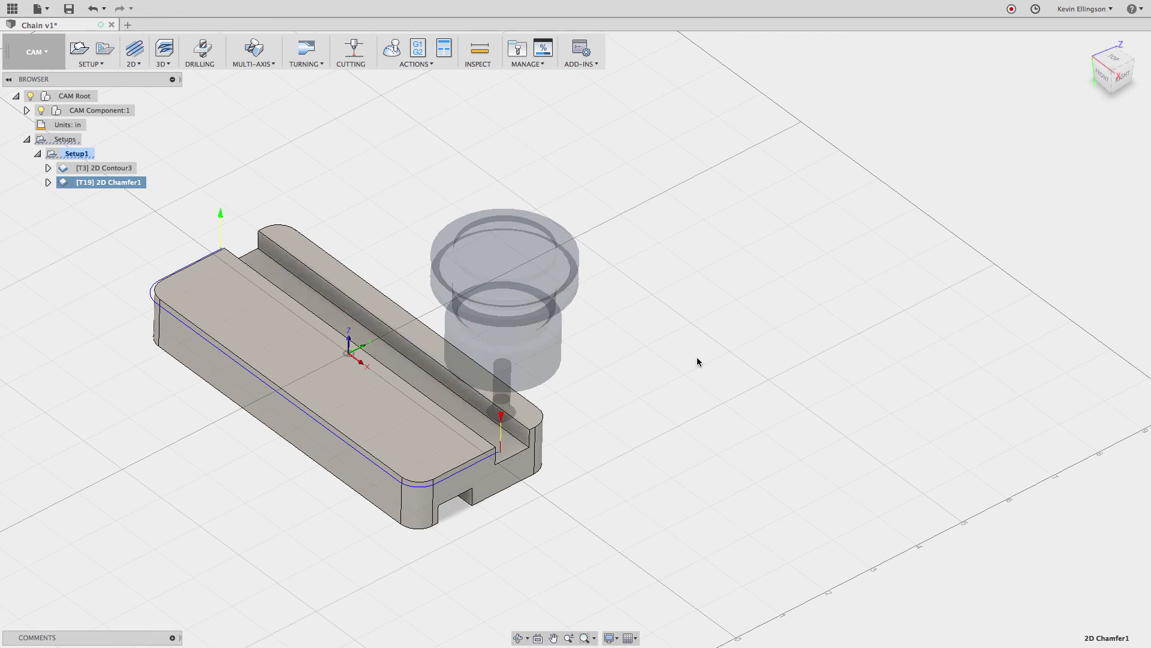
Deselect the 2D Chamfer1 toolpath to hide its preview.
left_click(697, 358)
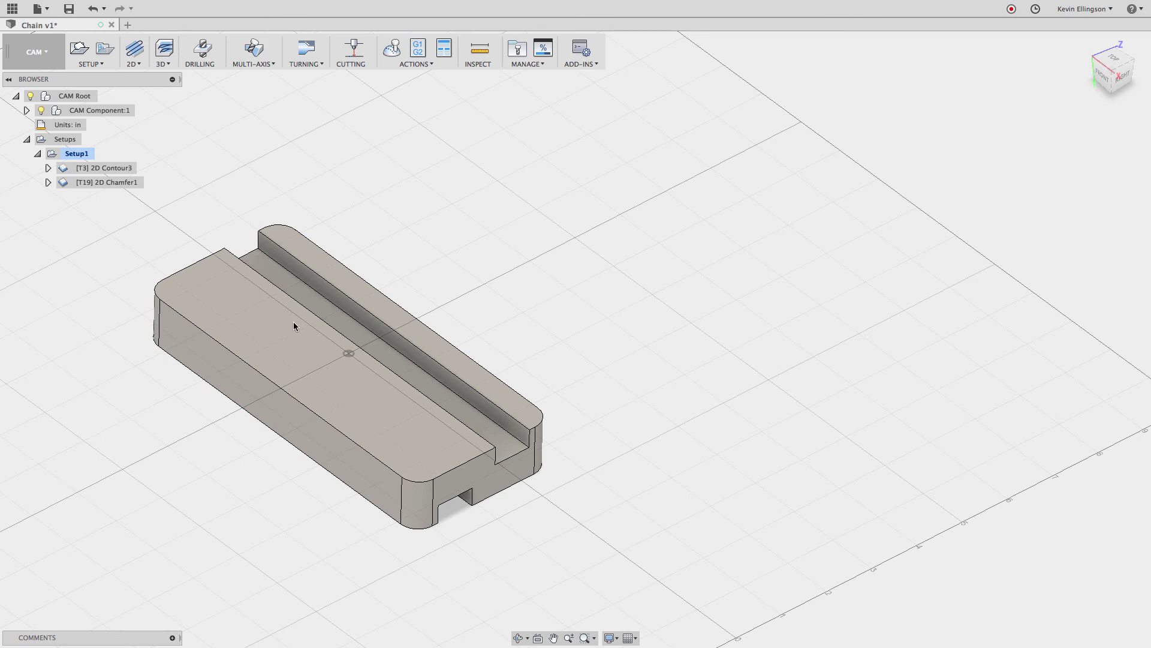
Start a new 2D Chamfer operation and go to its geometry settings.
left_click(133, 62)
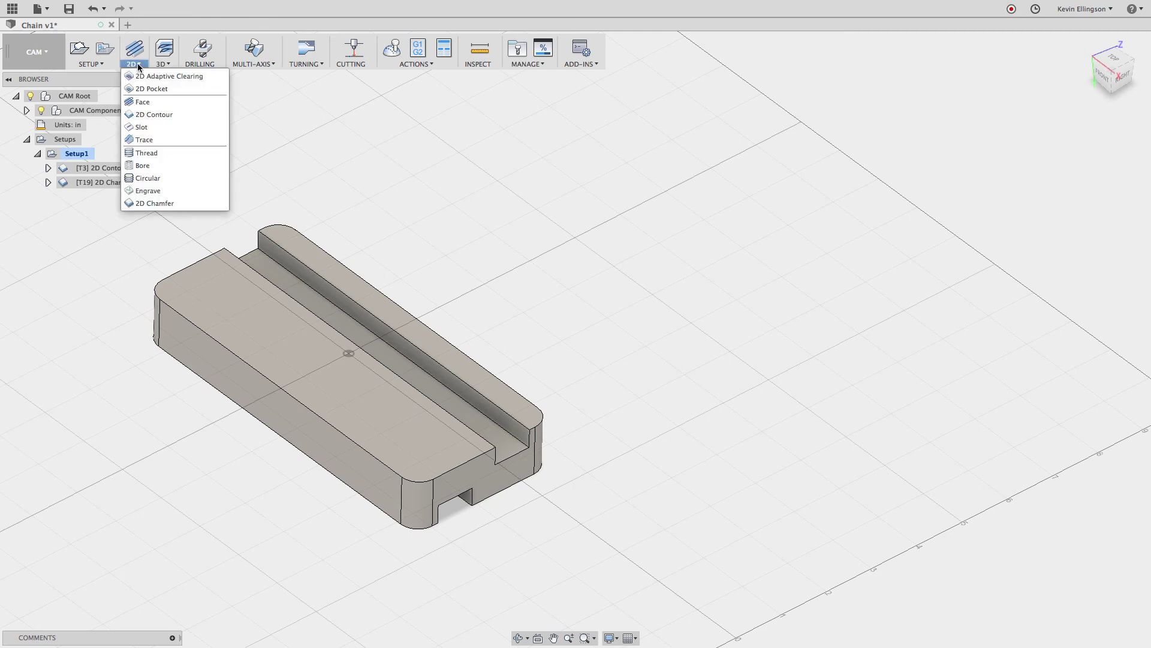
left_click(155, 204)
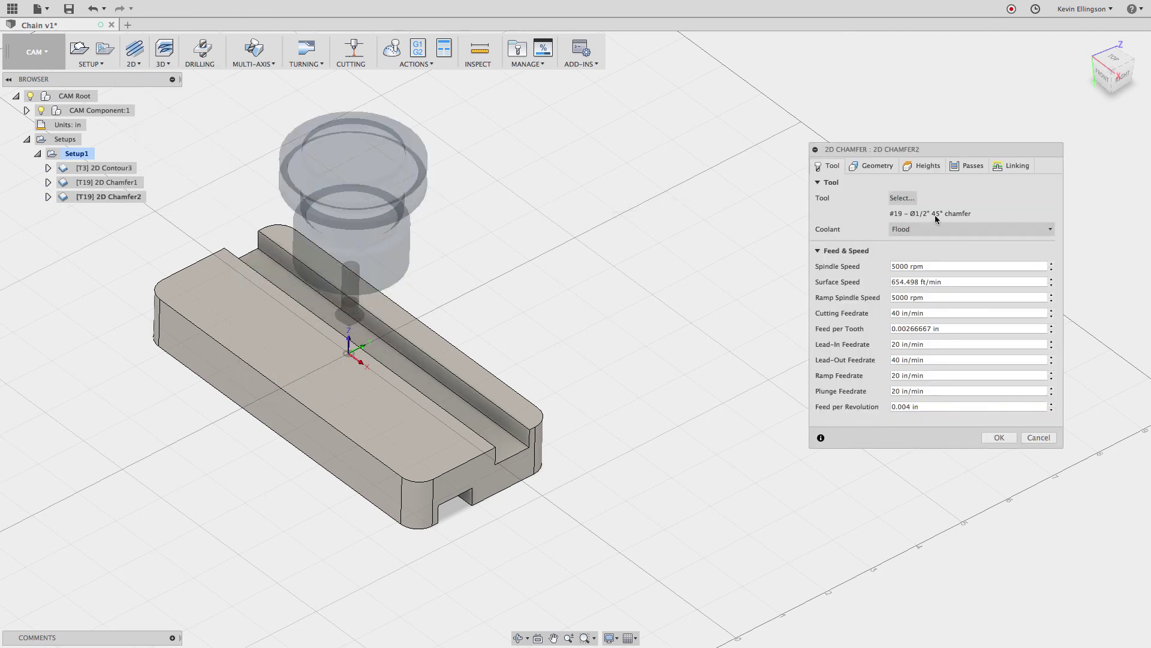
left_click(872, 168)
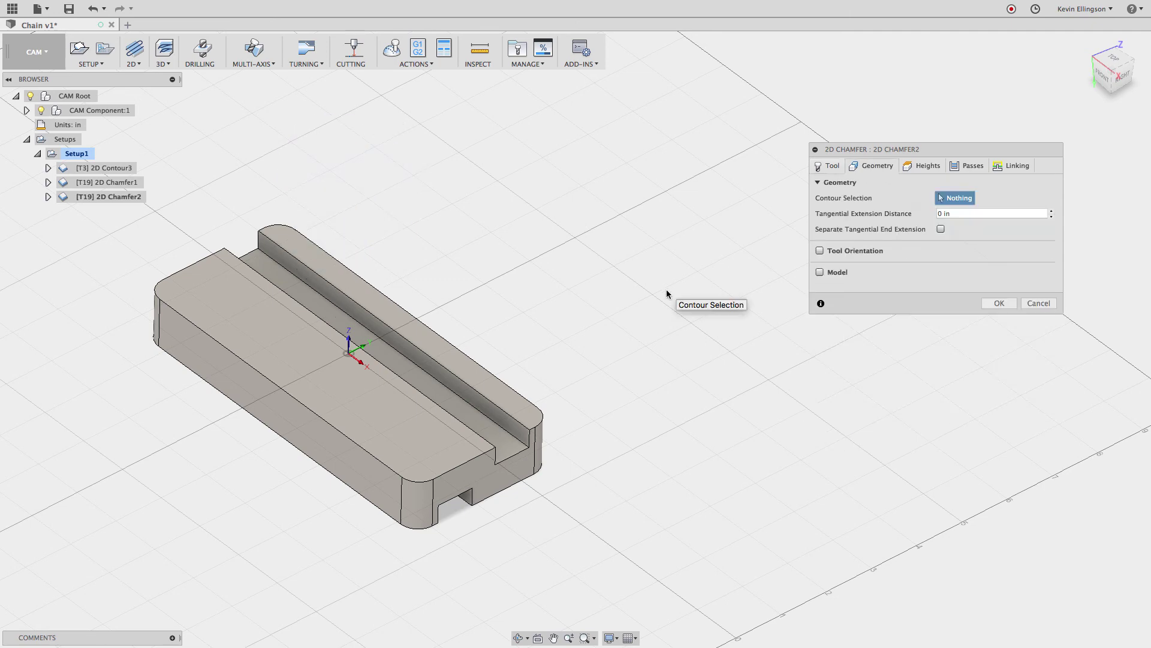
Try an open-contour chain of the step edge, corner and left edge, then clear the contour selection.
left_click(490, 460)
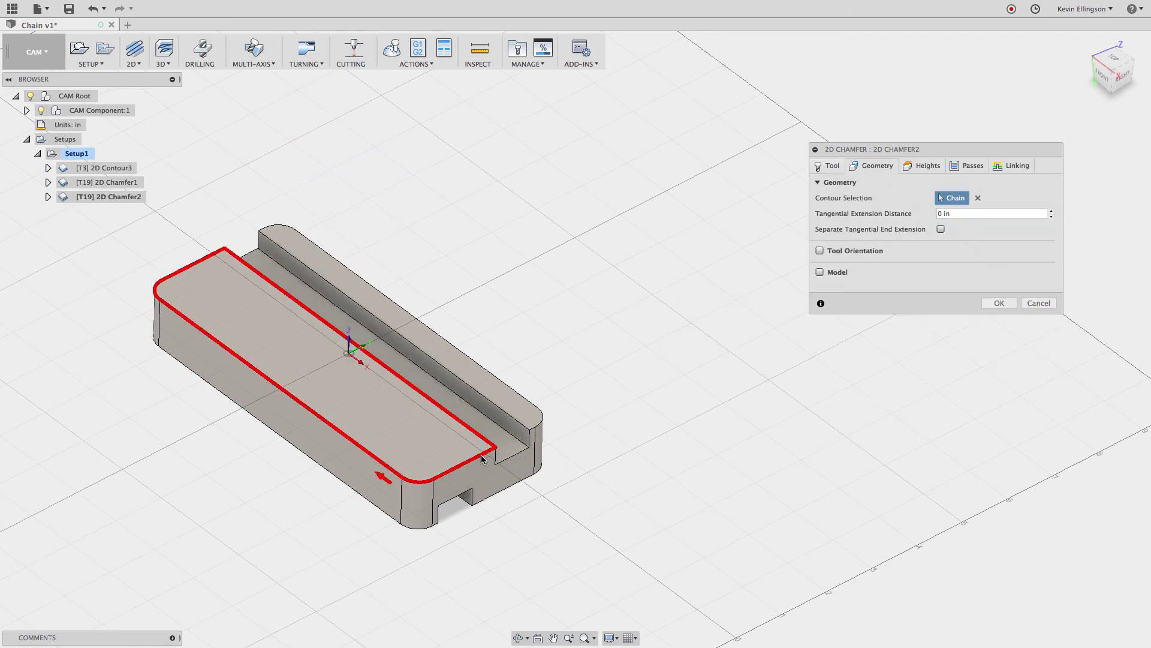
left_click(491, 462)
left_click(590, 487)
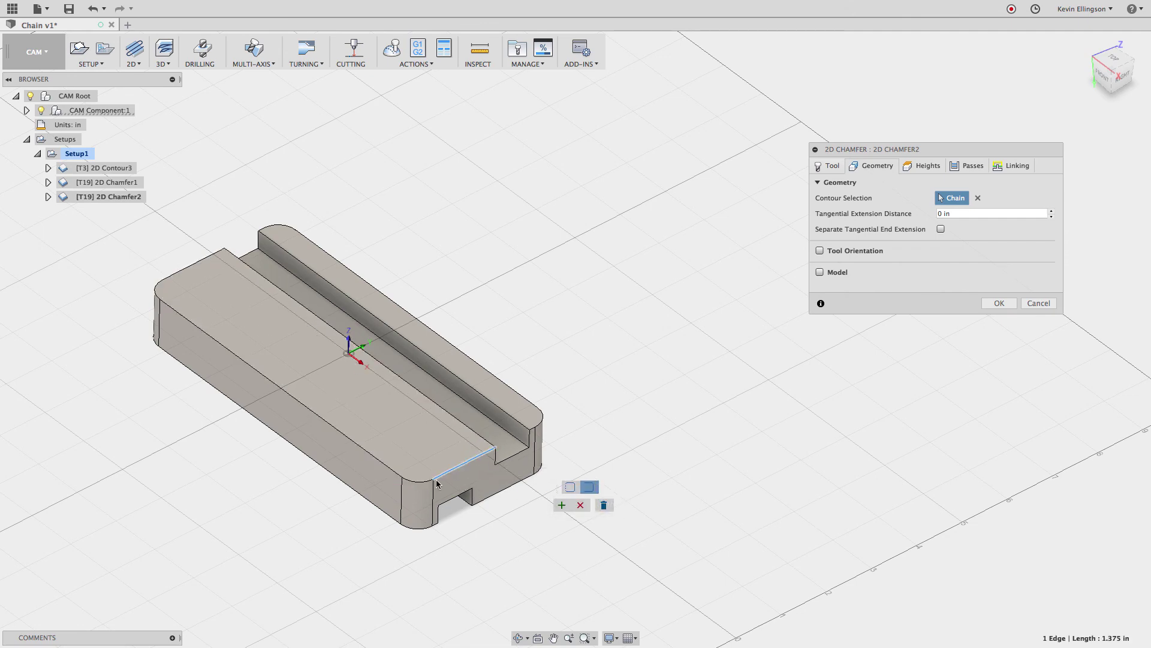
left_click(401, 478)
left_click(398, 476)
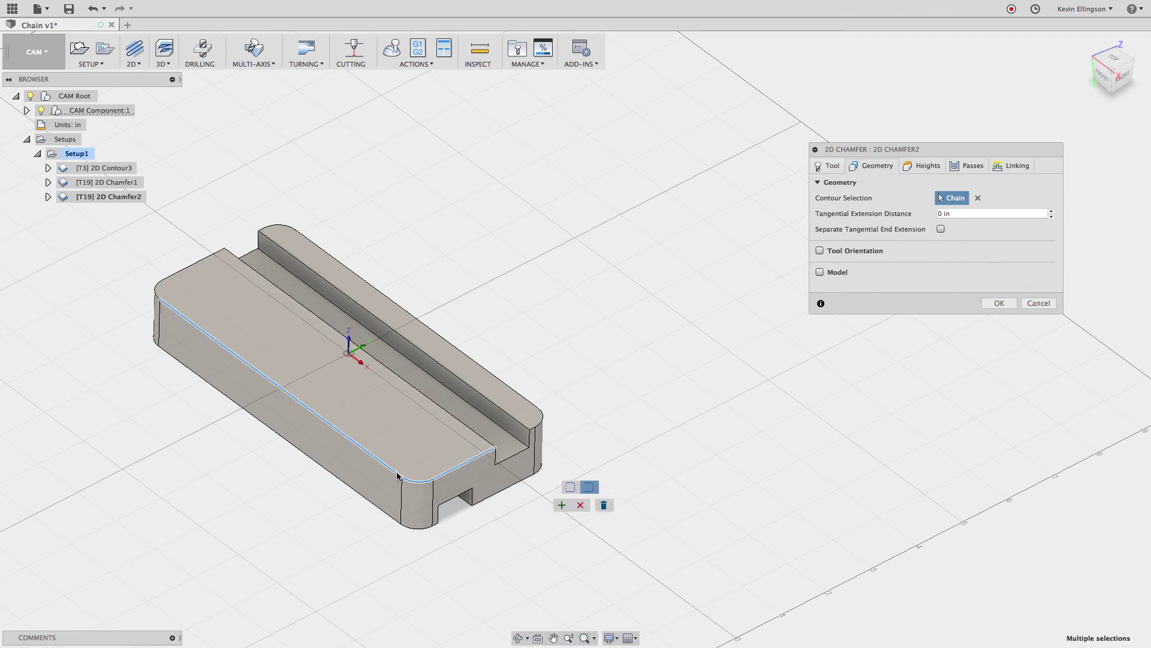
left_click(562, 505)
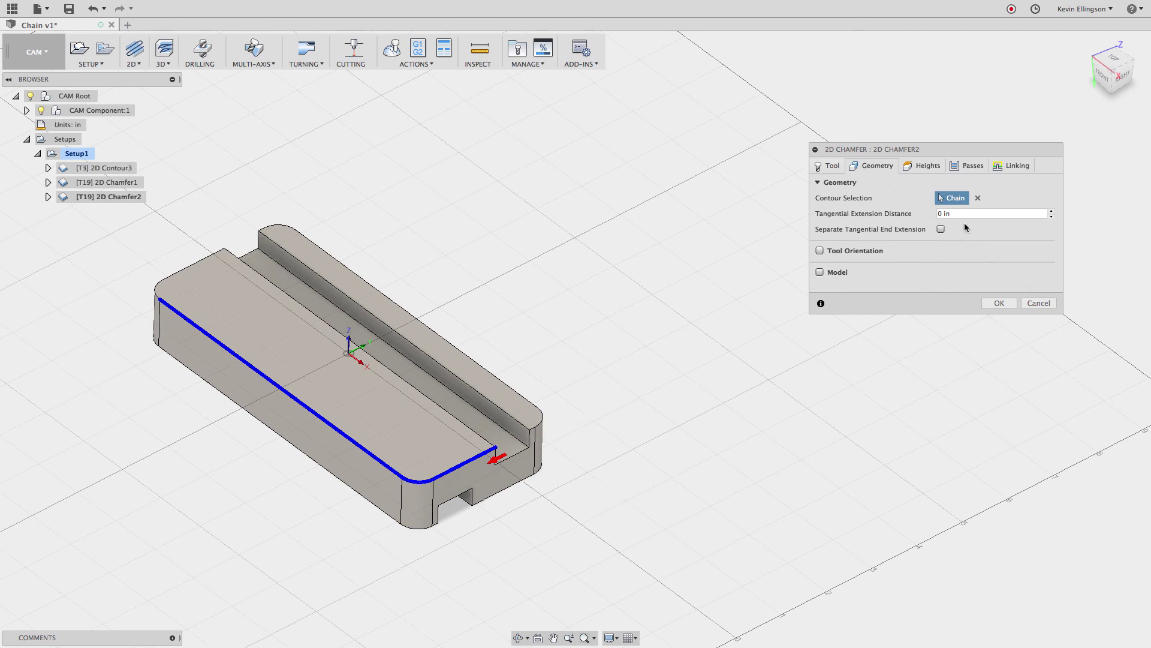
left_click(978, 198)
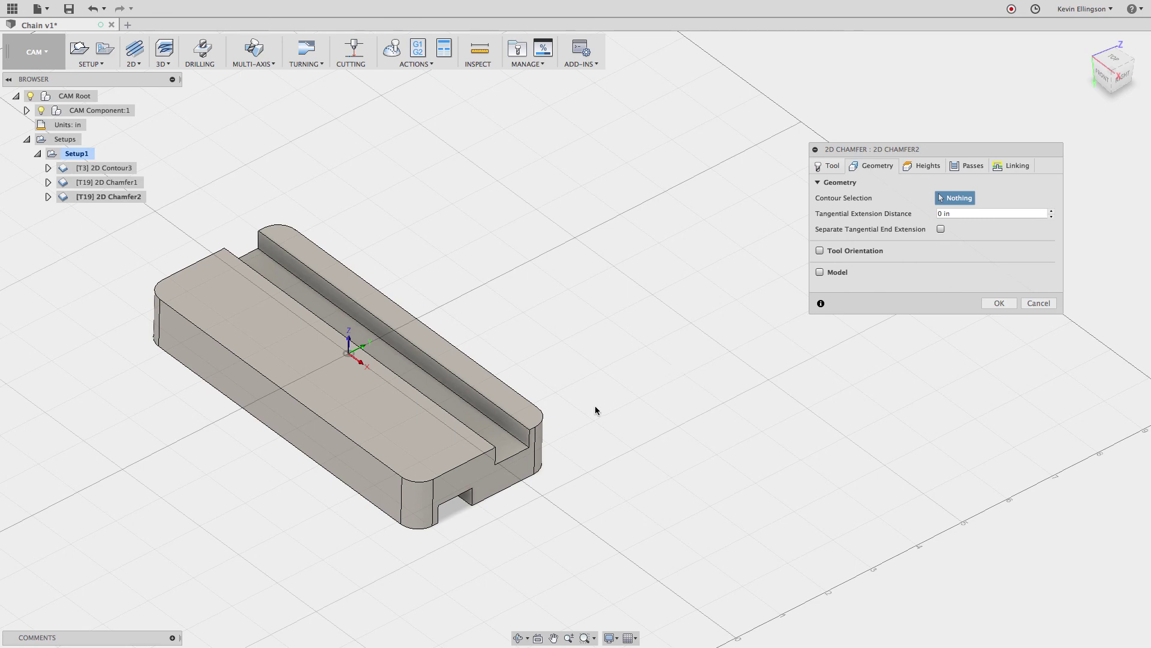
Select the front step edge, rounded corner and long left edge as three separate chains.
left_click(484, 456)
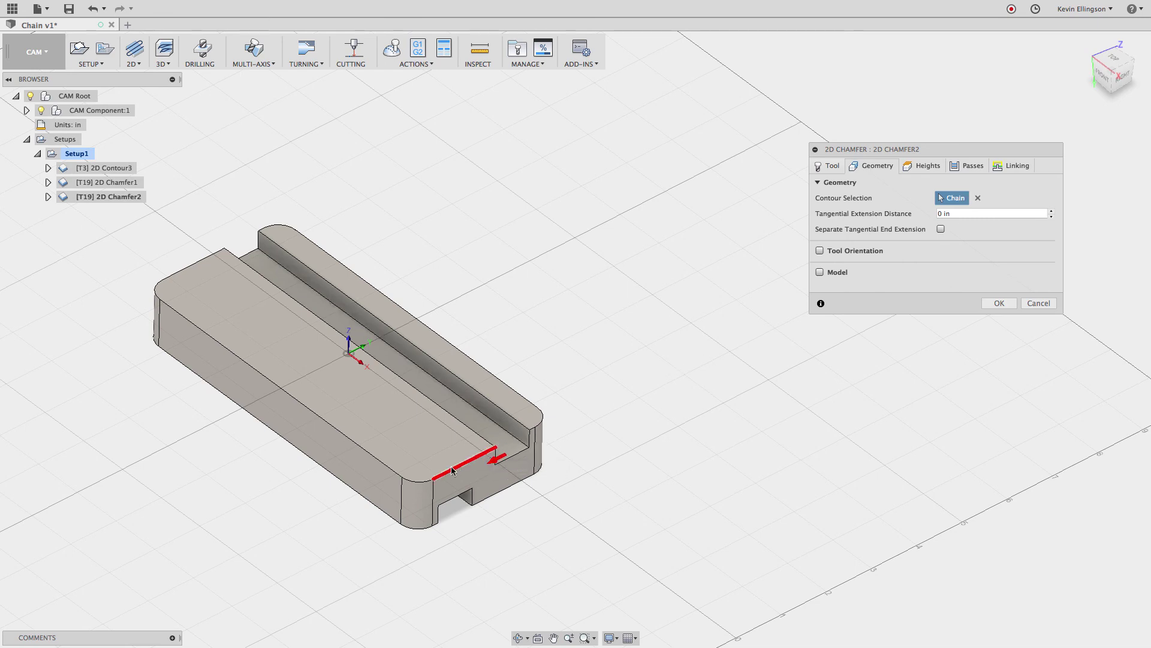
left_click(403, 478)
left_click(403, 478)
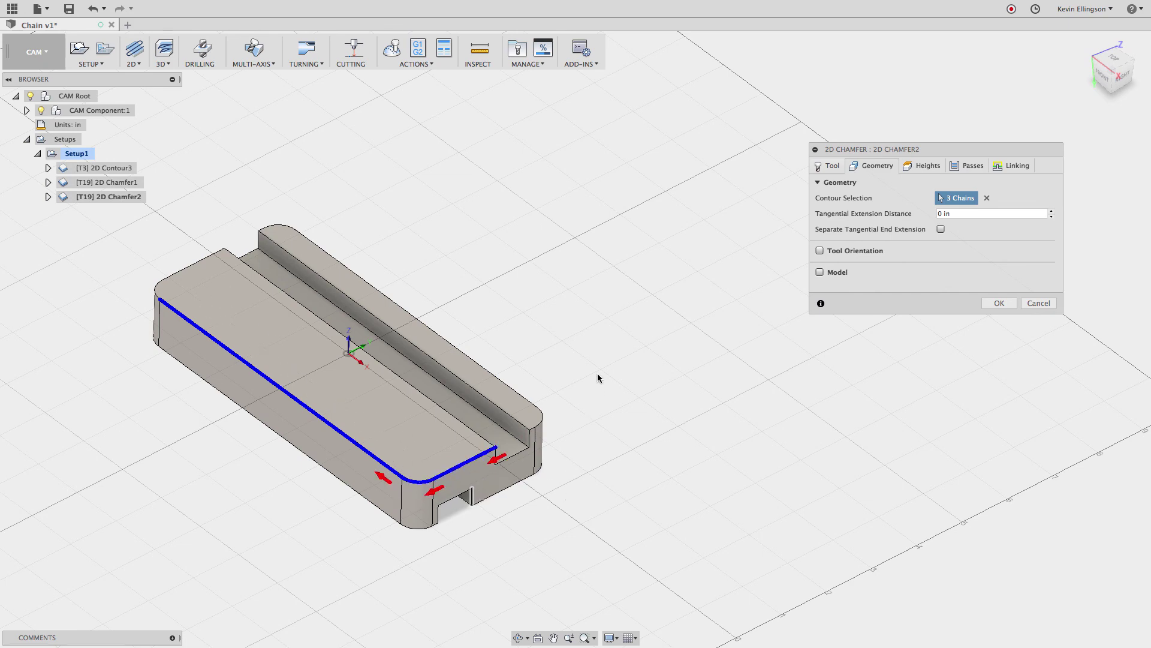
Set the chamfer width to 0.01 in and generate the 2D Chamfer2 toolpath.
left_click(955, 169)
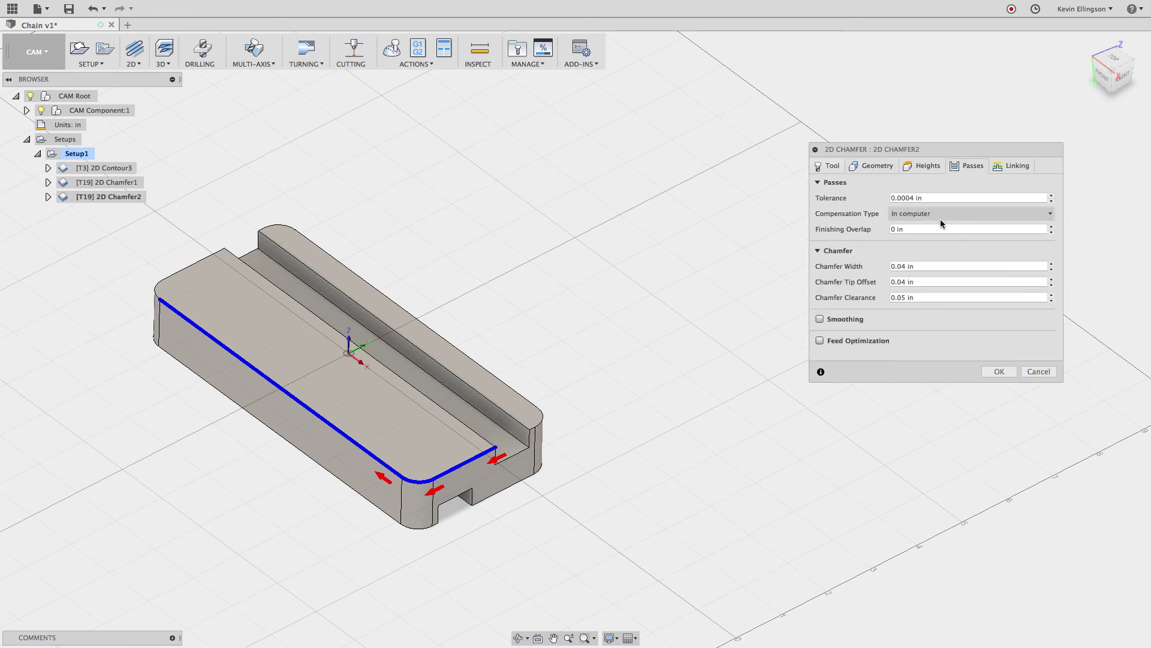
left_click_drag(939, 266, 846, 276)
type(".")
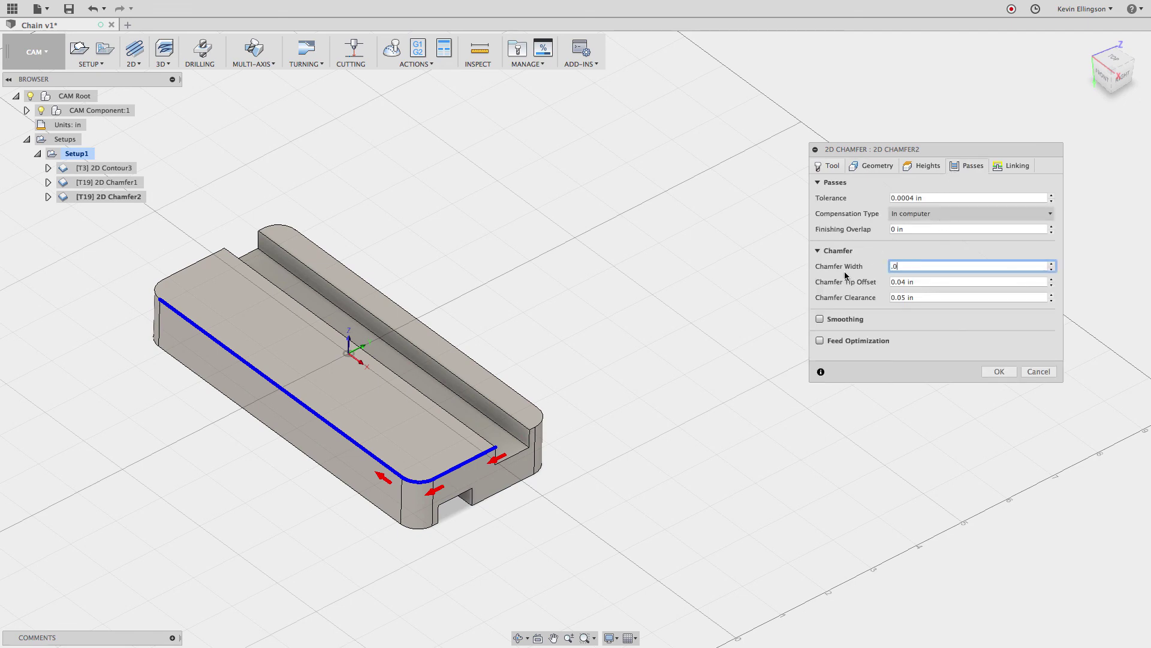
type("01")
left_click(997, 372)
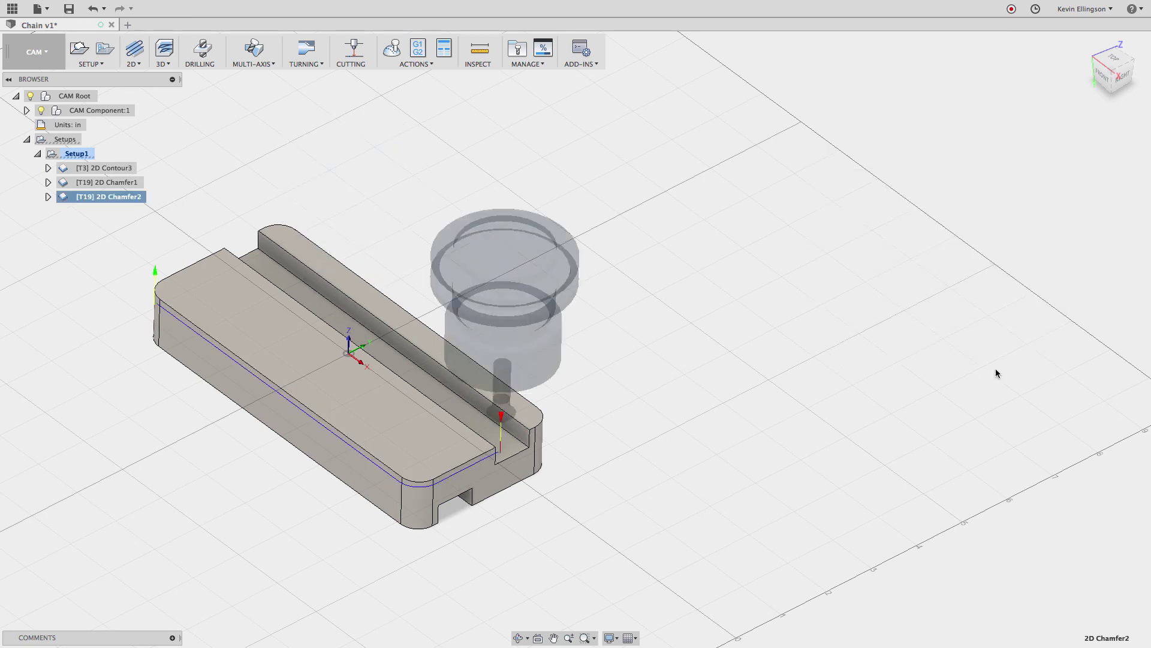